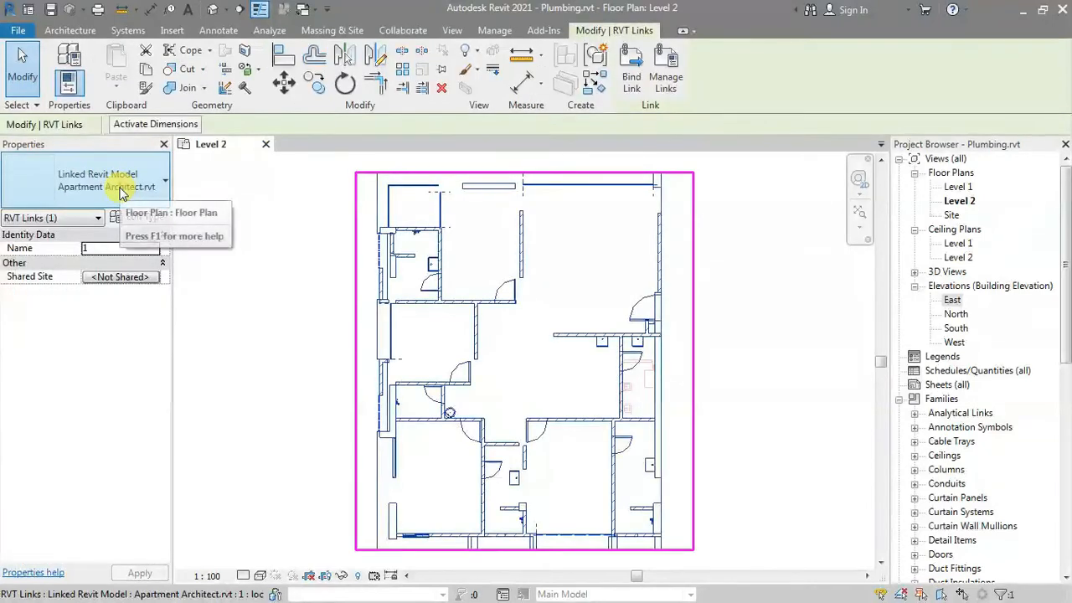
# - Deselect the linked model and open the East elevation view
pyautogui.click(293, 412)
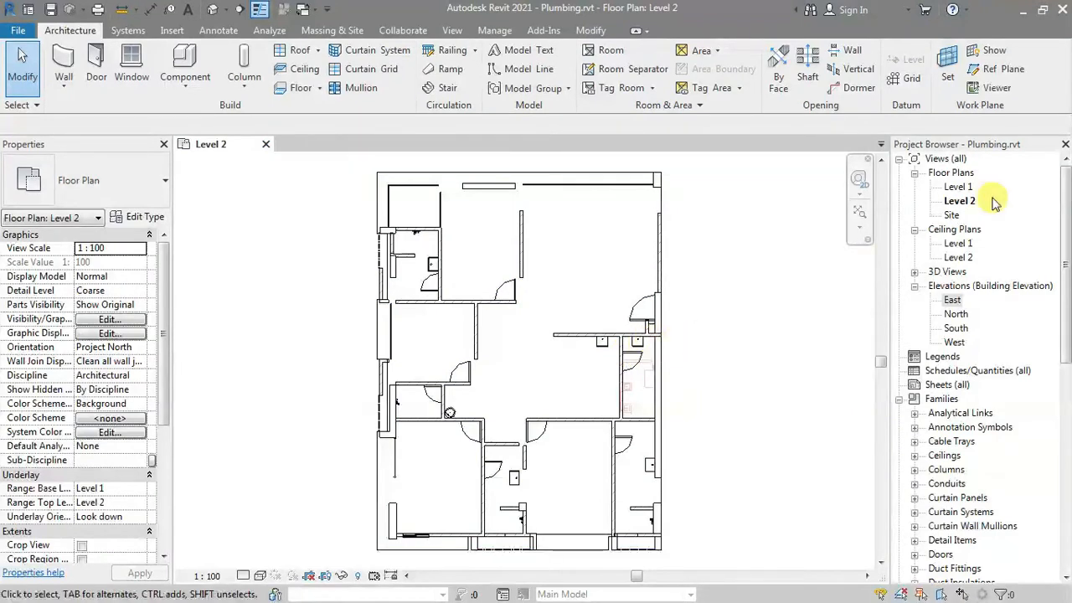
pyautogui.doubleClick(955, 303)
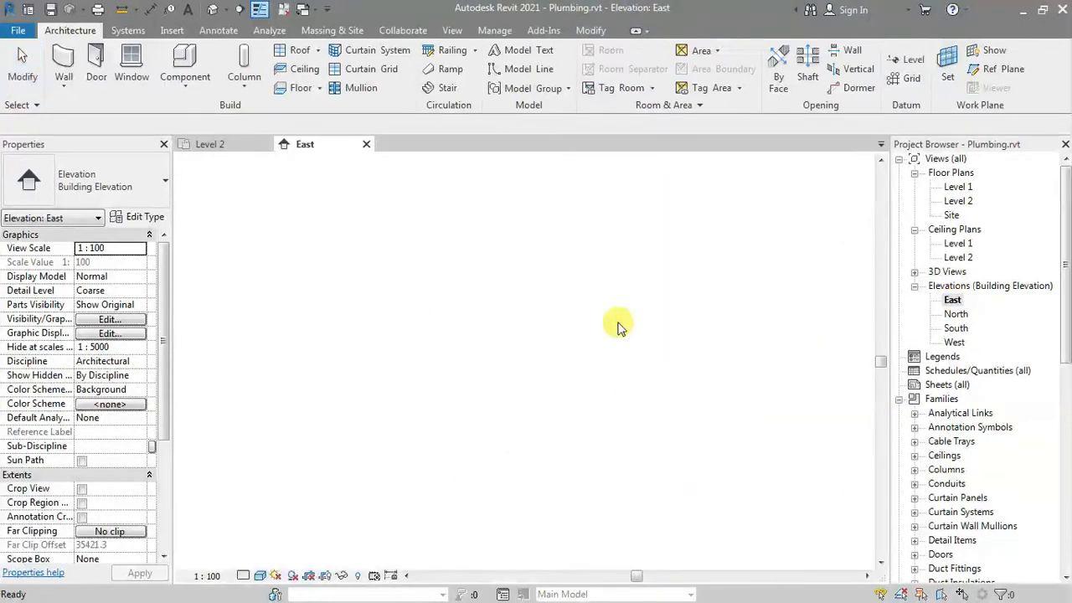
pyautogui.moveTo(717, 526); pyautogui.dragTo(604, 487, button='middle')
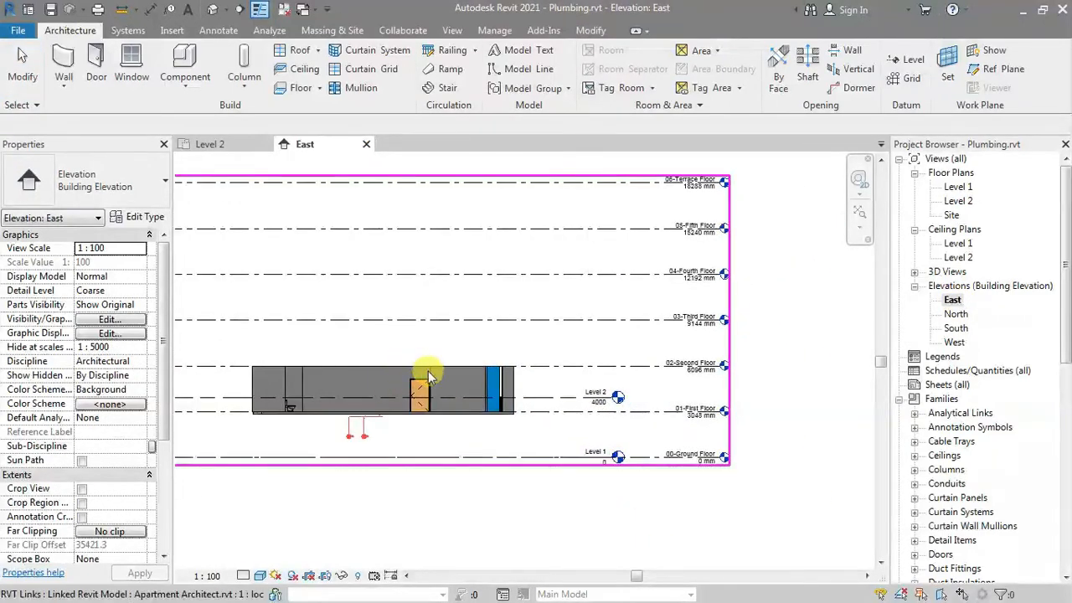
# - Examine the linked Apartment Architect model and its floor levels against the host project's Level 1 and Level 2
pyautogui.click(503, 387)
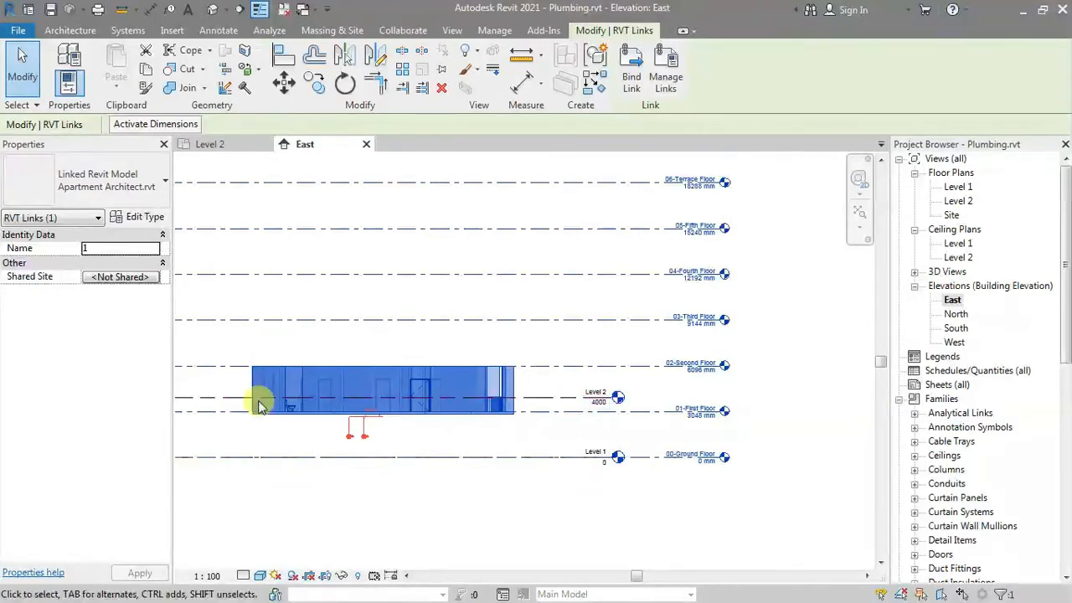
pyautogui.moveTo(471, 450); pyautogui.dragTo(488, 453, button='middle')
pyautogui.scroll(3, 515, 495)
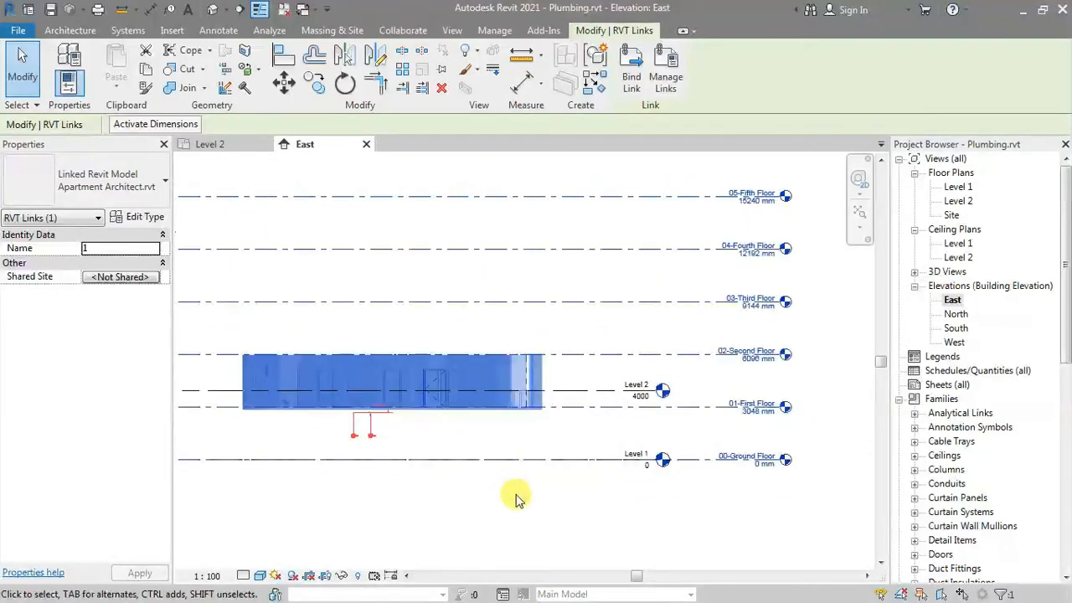
pyautogui.click(633, 502)
pyautogui.scroll(-1, 633, 499)
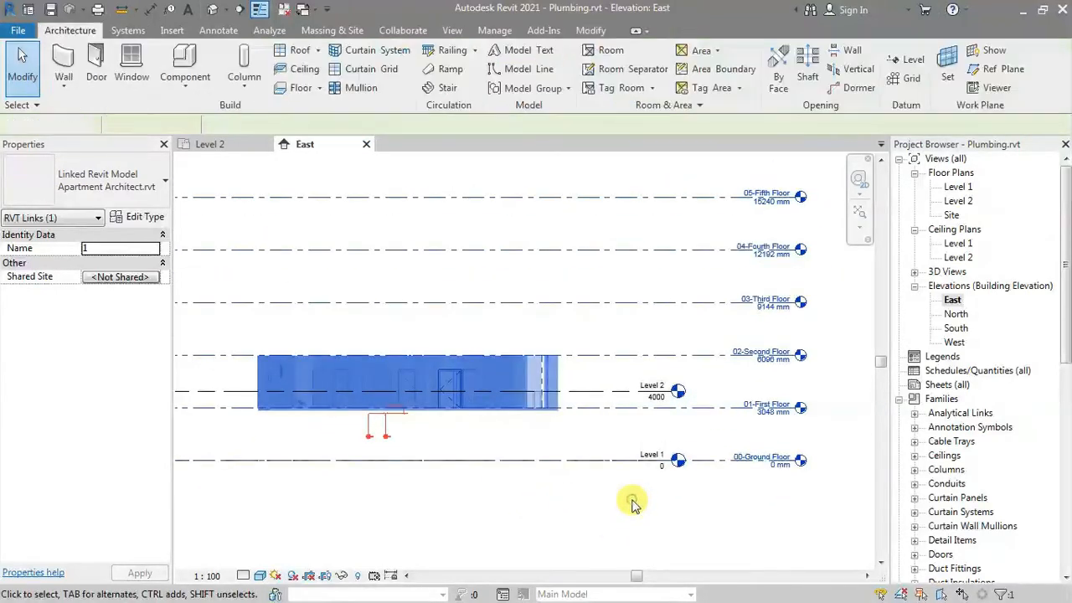
pyautogui.scroll(-1, 674, 503)
pyautogui.moveTo(674, 503); pyautogui.dragTo(528, 475, button='middle')
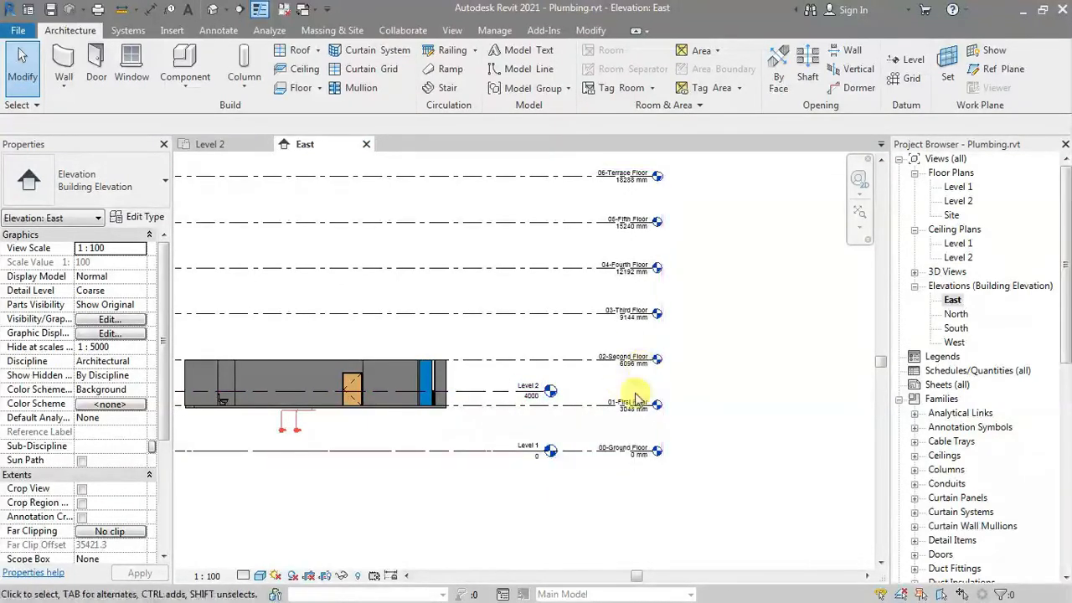
pyautogui.moveTo(615, 505); pyautogui.dragTo(630, 508, button='middle')
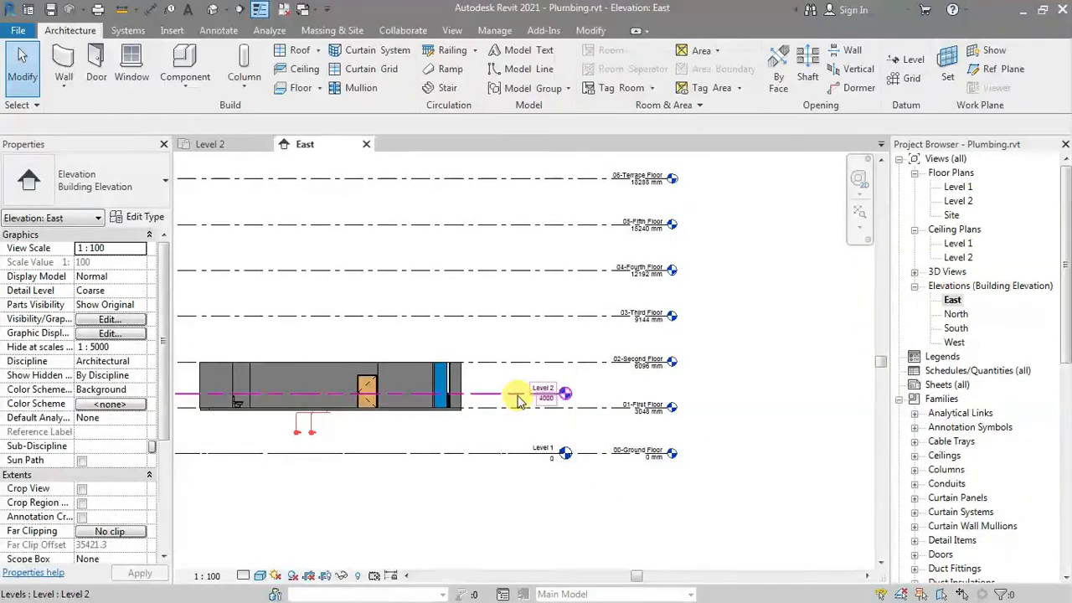
# - Delete the host project's Level 2 together with its associated views
pyautogui.click(517, 401)
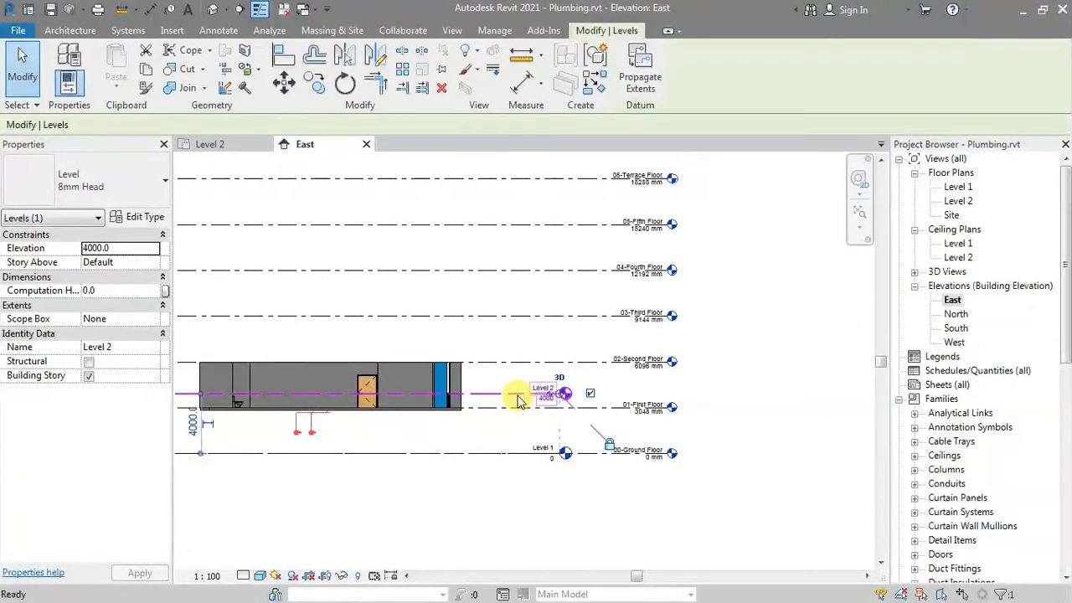
pyautogui.press('Delete')
pyautogui.click(607, 360)
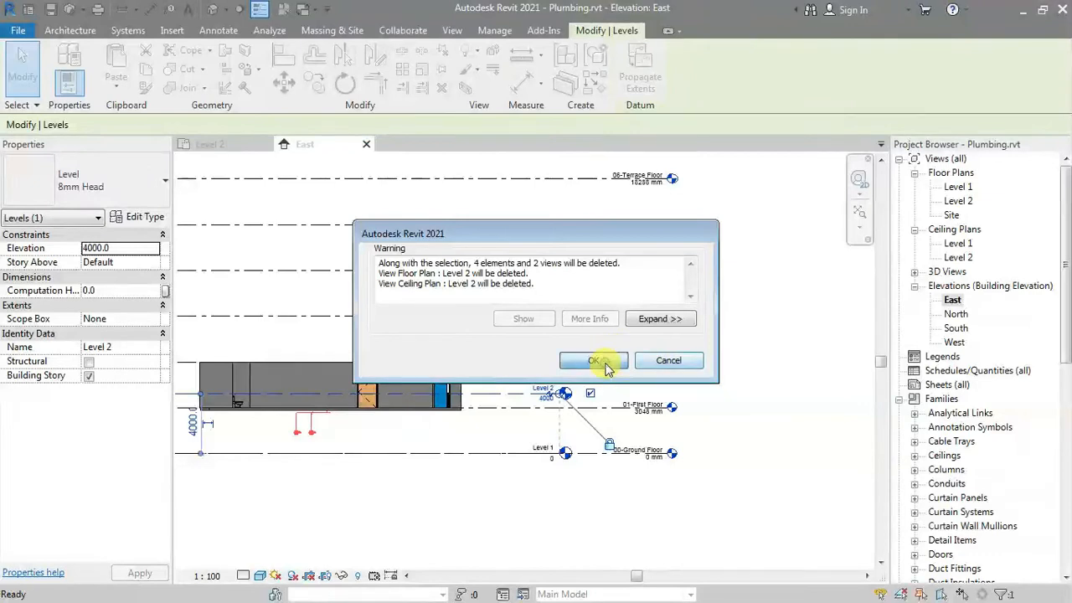
# - Start Copy/Monitor on the linked Apartment Architect model and copy its 00-Ground Floor level into the project
pyautogui.click(530, 454)
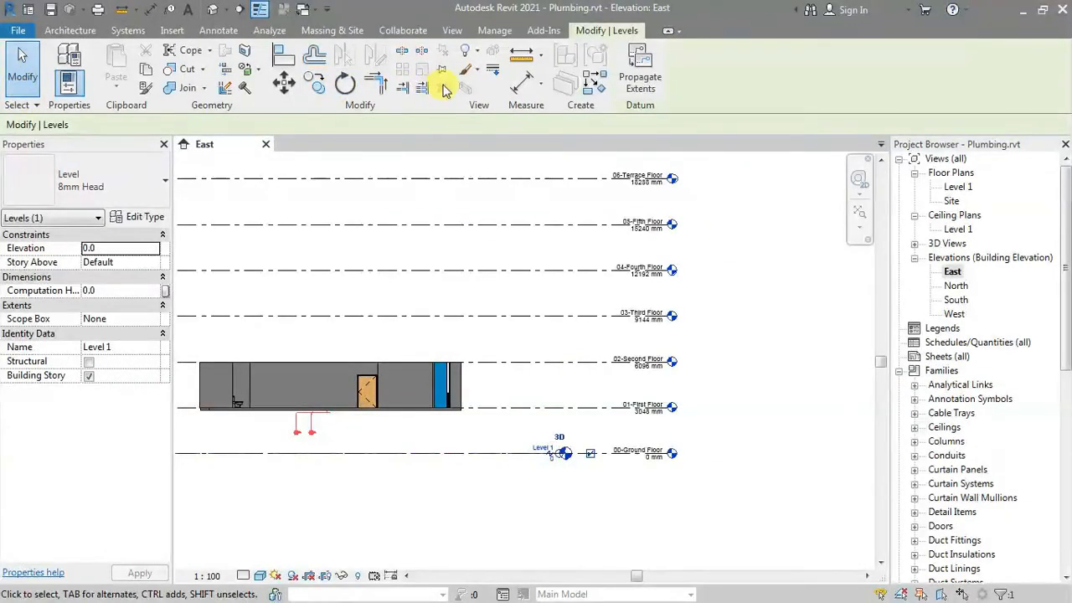
pyautogui.click(605, 514)
pyautogui.moveTo(504, 497); pyautogui.dragTo(550, 497, button='middle')
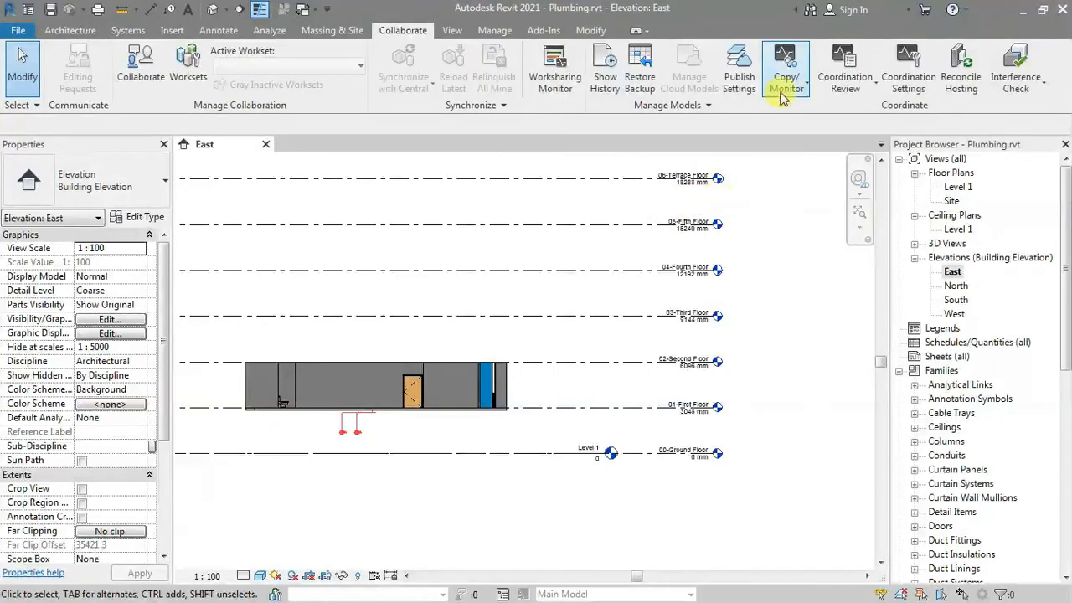
pyautogui.click(789, 80)
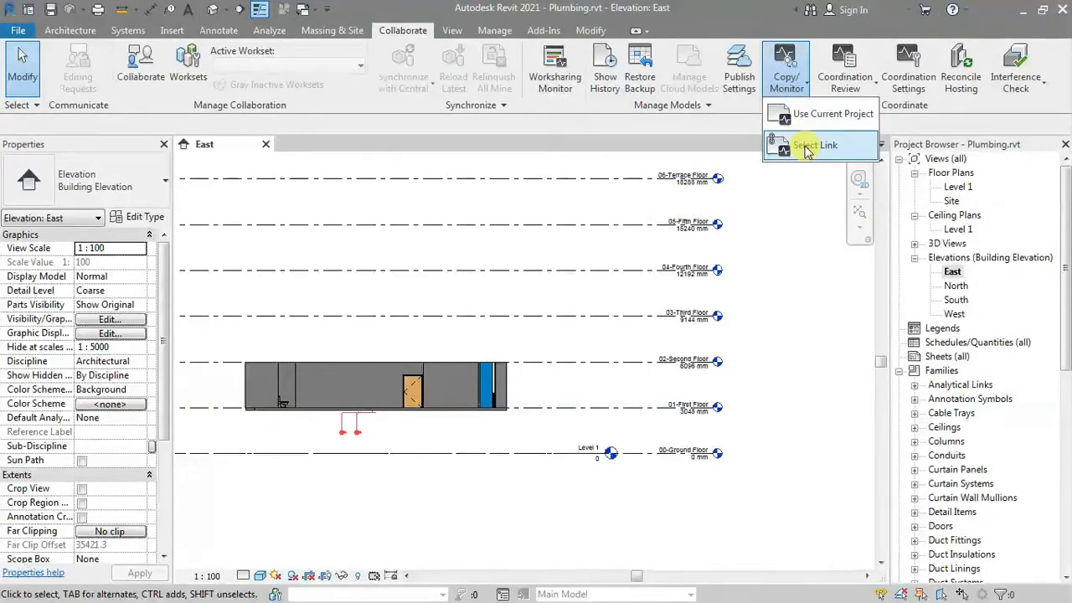
pyautogui.click(807, 147)
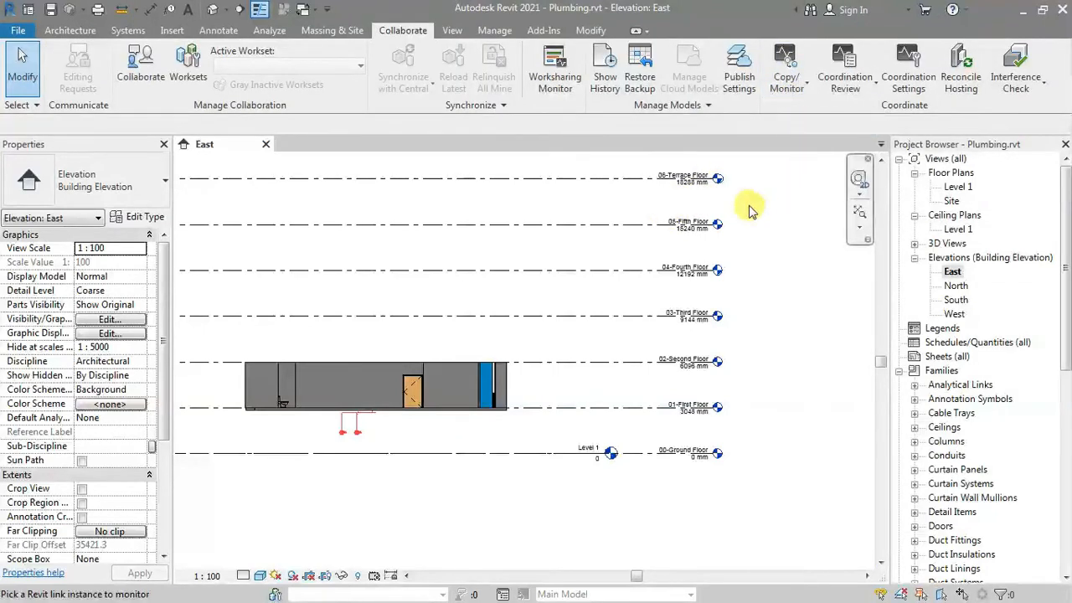
pyautogui.click(700, 191)
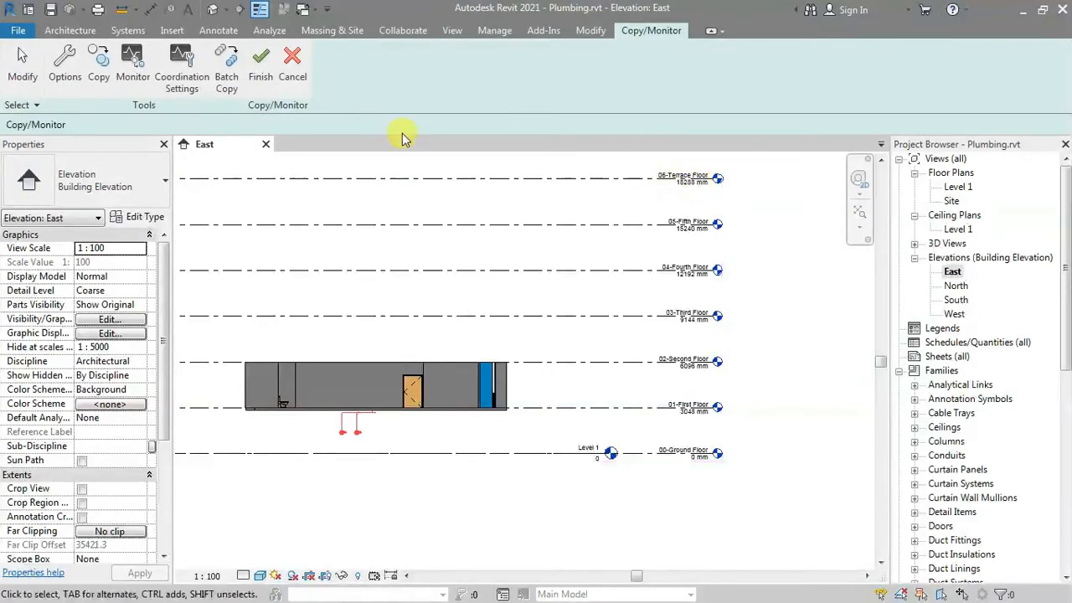
pyautogui.click(98, 67)
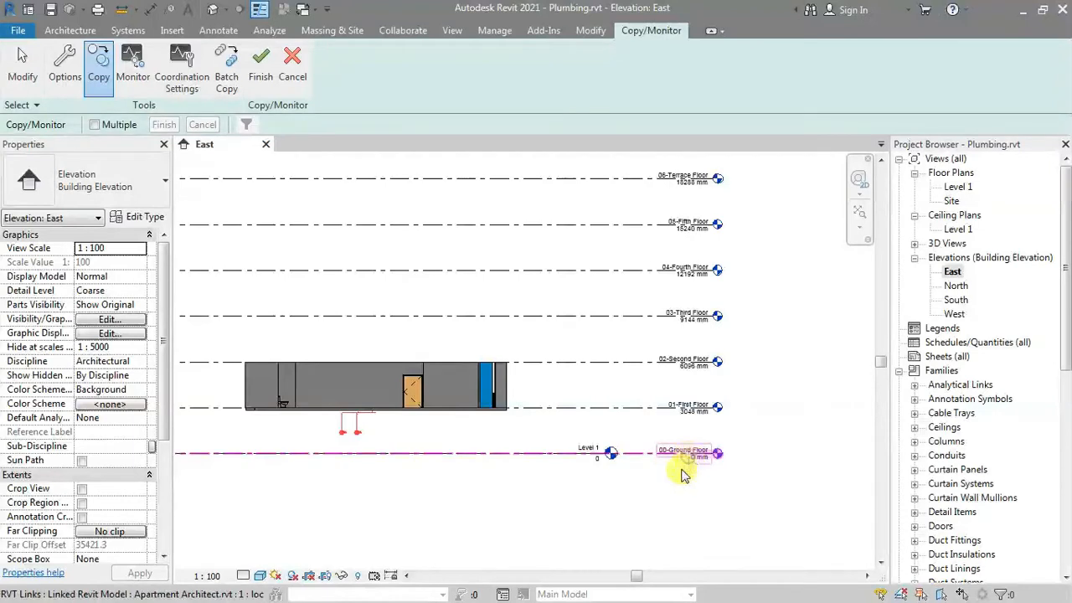
pyautogui.click(606, 452)
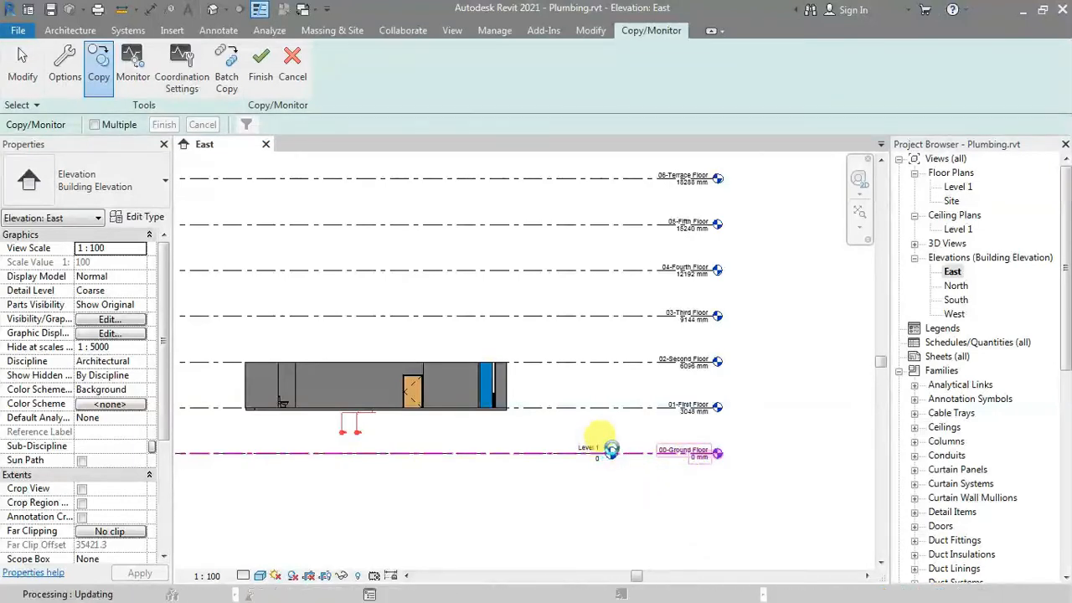
# - Copy the linked 01-First Floor and 02-Second Floor levels into the project and finish Copy/Monitor
pyautogui.scroll(4, 638, 413)
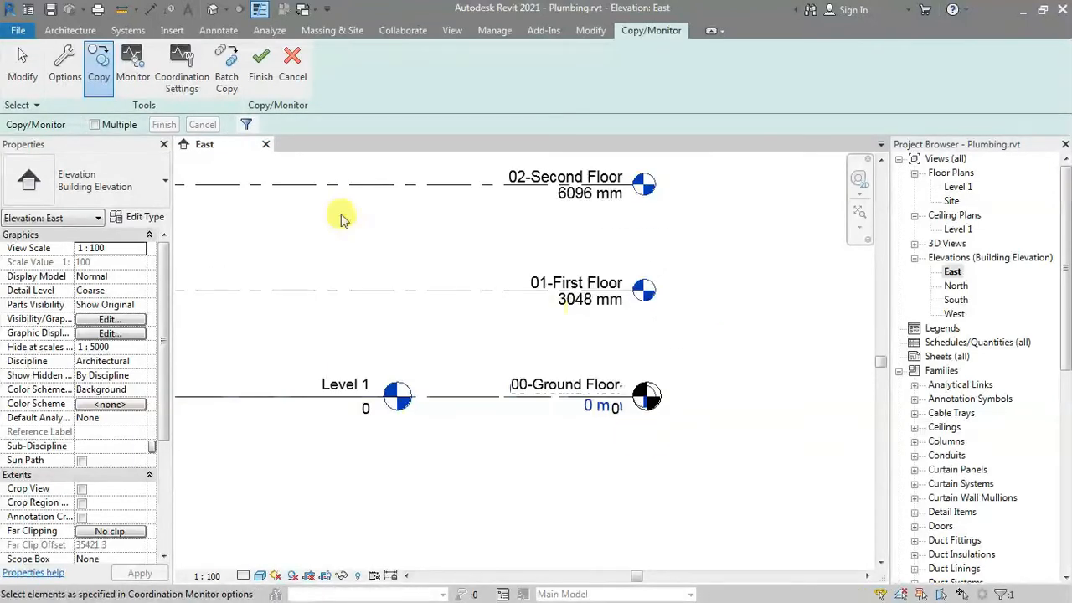
pyautogui.moveTo(586, 438); pyautogui.dragTo(804, 474, button='middle')
pyautogui.scroll(-1, 804, 473)
pyautogui.moveTo(782, 396); pyautogui.dragTo(505, 356, button='middle')
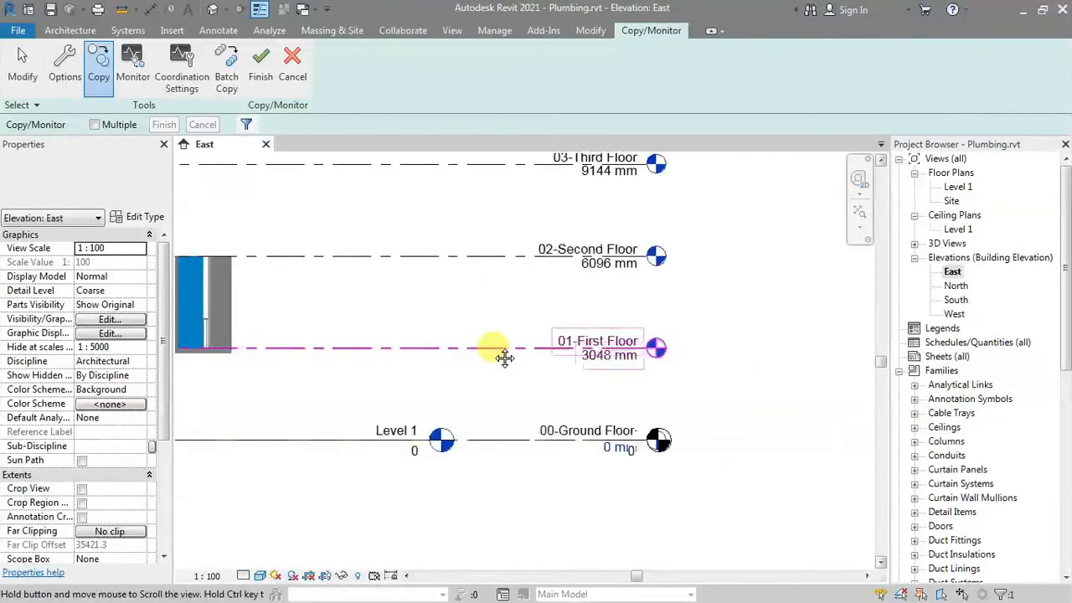
pyautogui.click(524, 355)
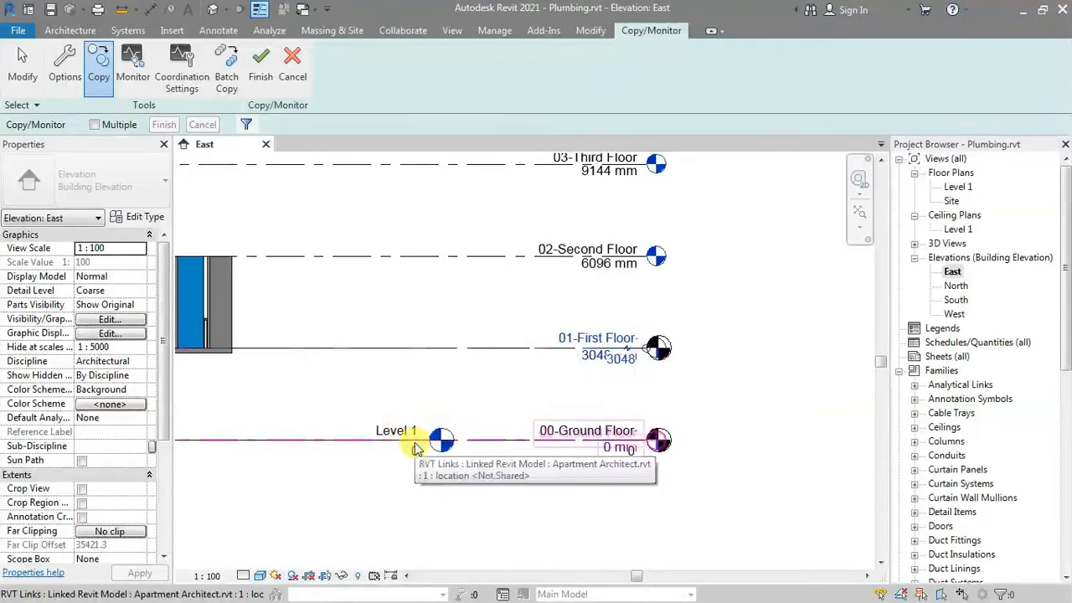
pyautogui.click(486, 249)
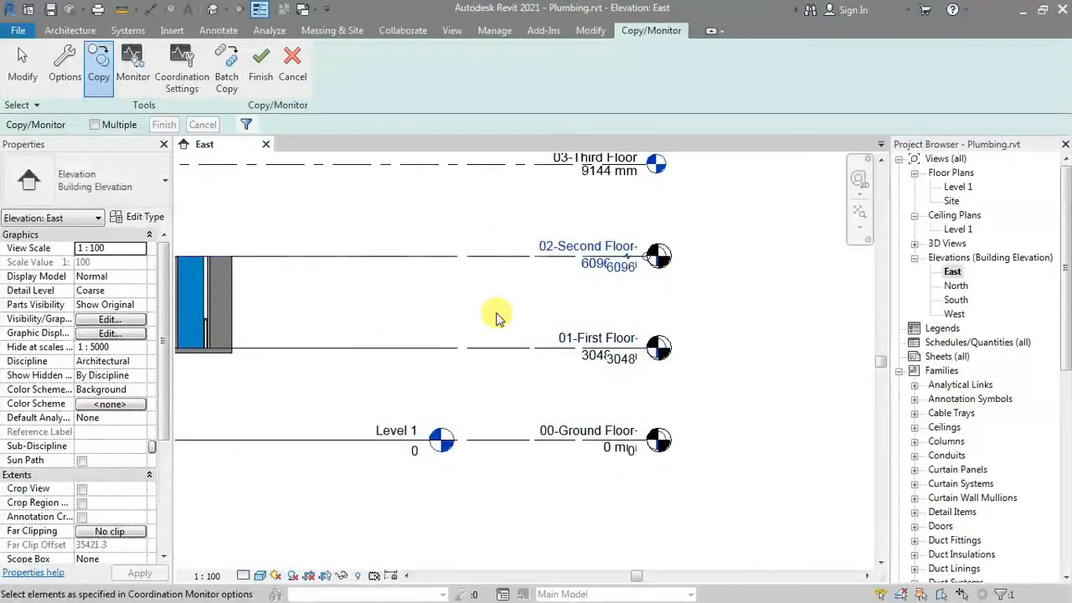
pyautogui.click(261, 62)
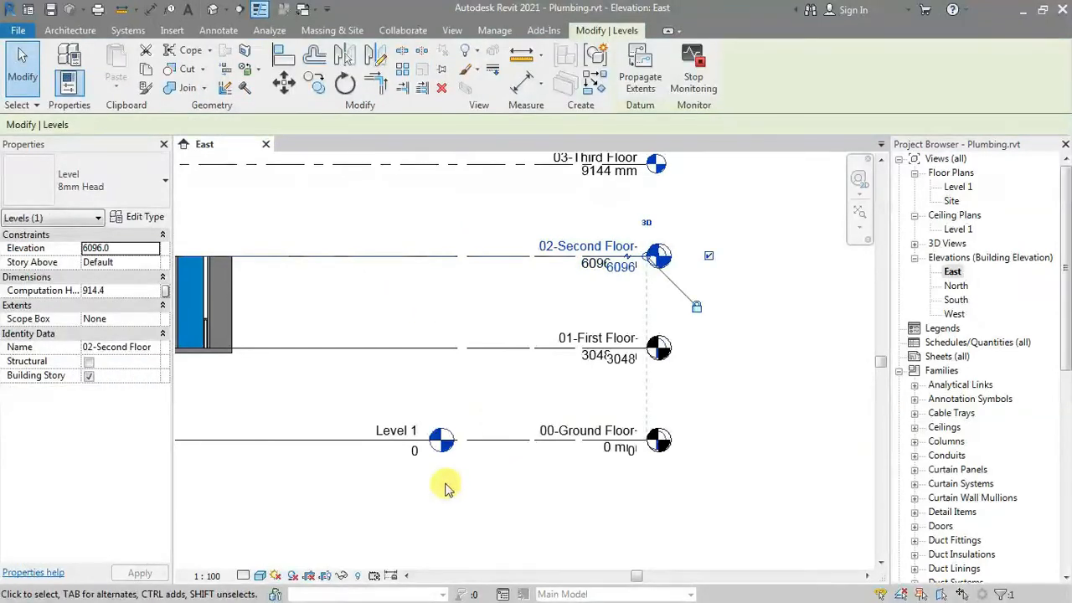
# - Delete the host project's Level 1 along with its dependent elements and views
pyautogui.moveTo(255, 366); pyautogui.dragTo(503, 578)
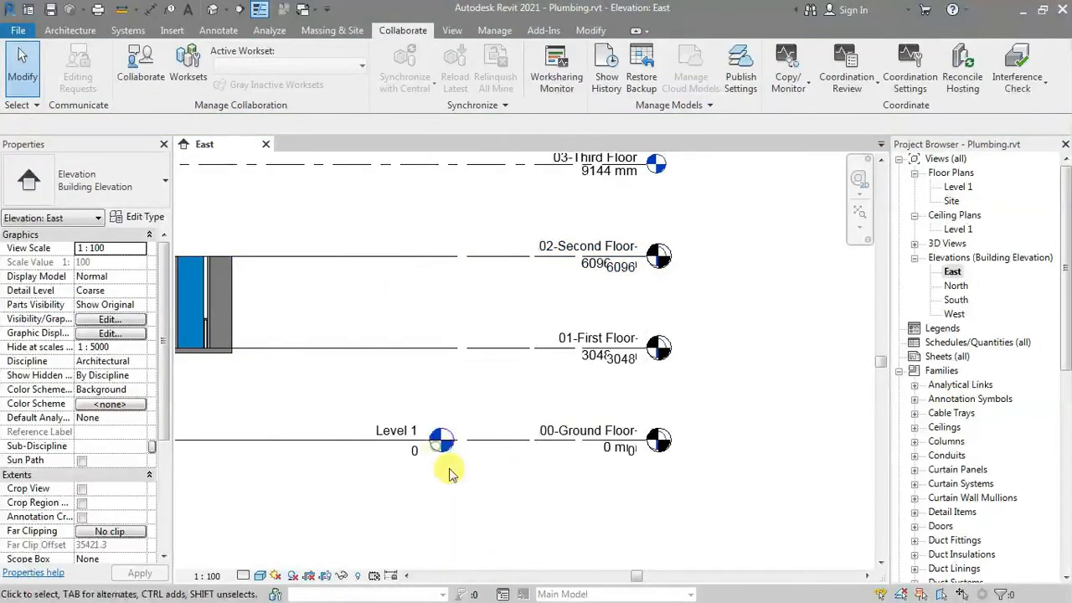
pyautogui.click(411, 439)
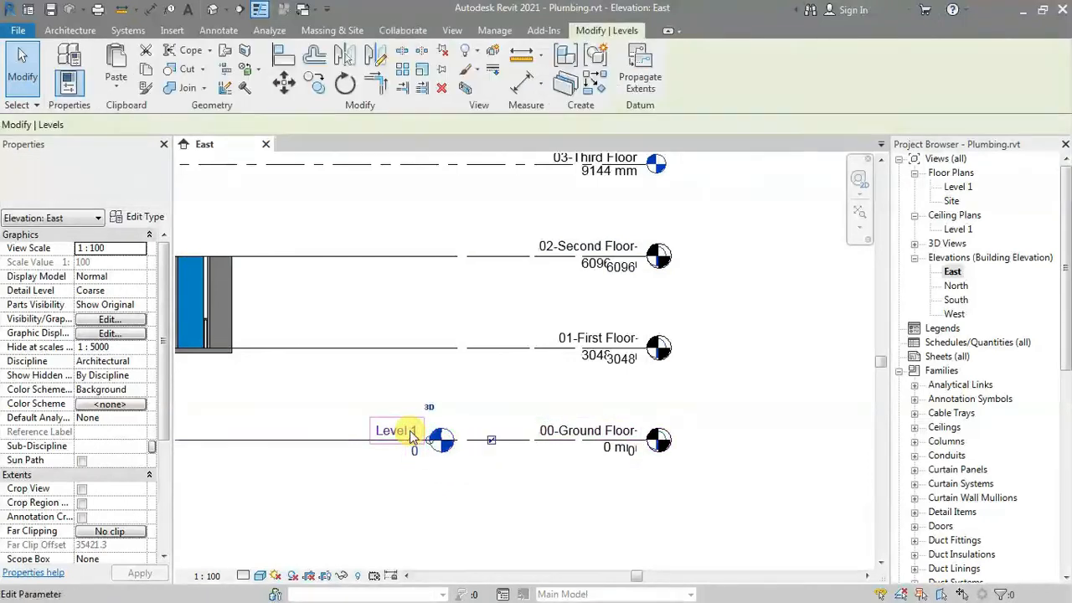
pyautogui.press('Delete')
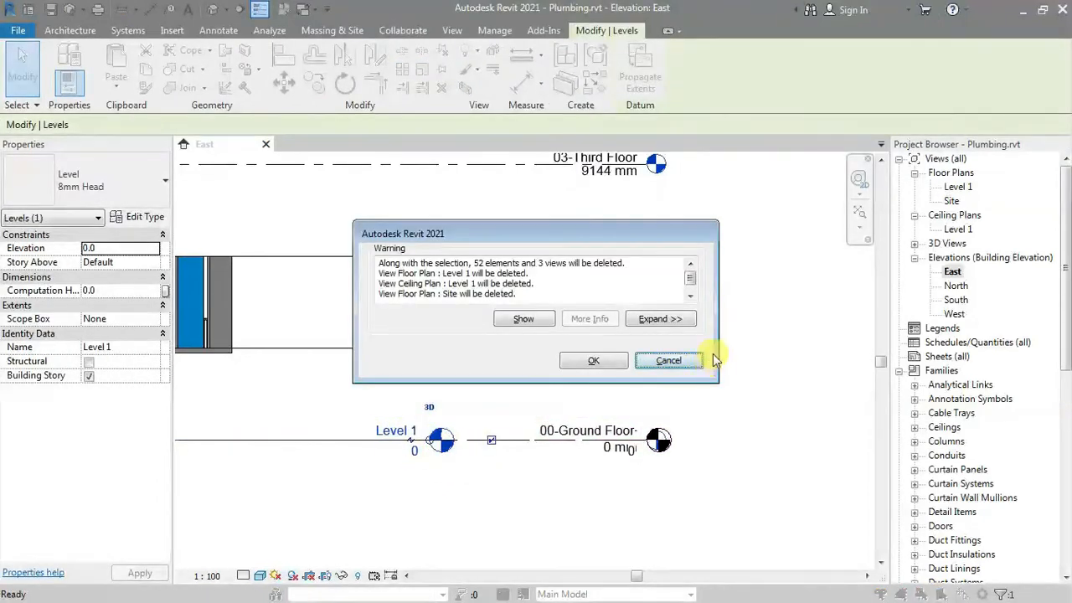
pyautogui.click(617, 359)
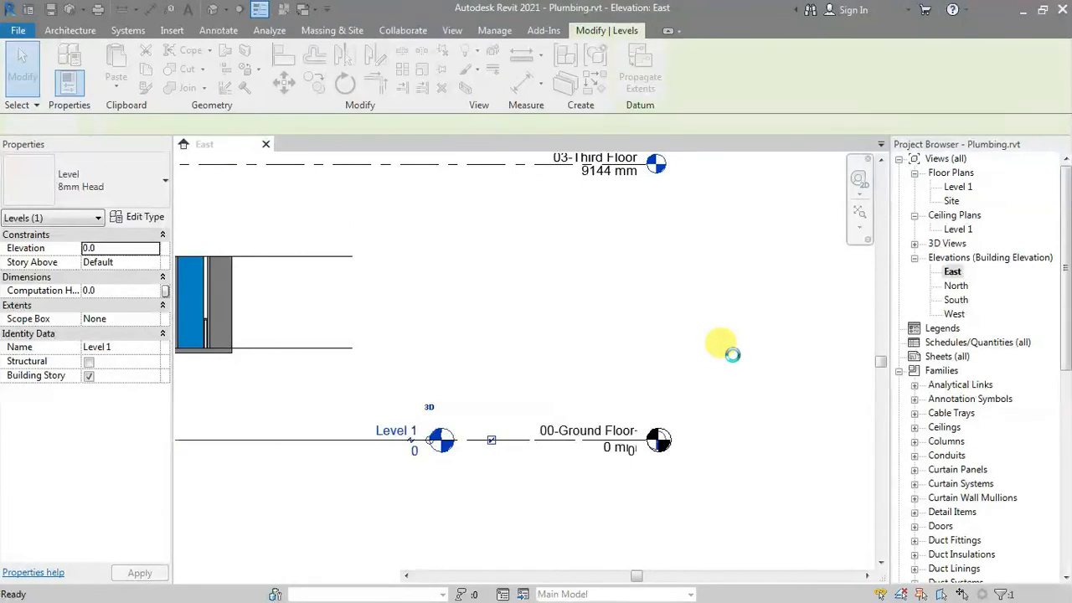
# - In the East view's visibility overrides, set the Apartment Architect.rvt link's display settings and its model categories to Custom
pyautogui.scroll(-2, 804, 309)
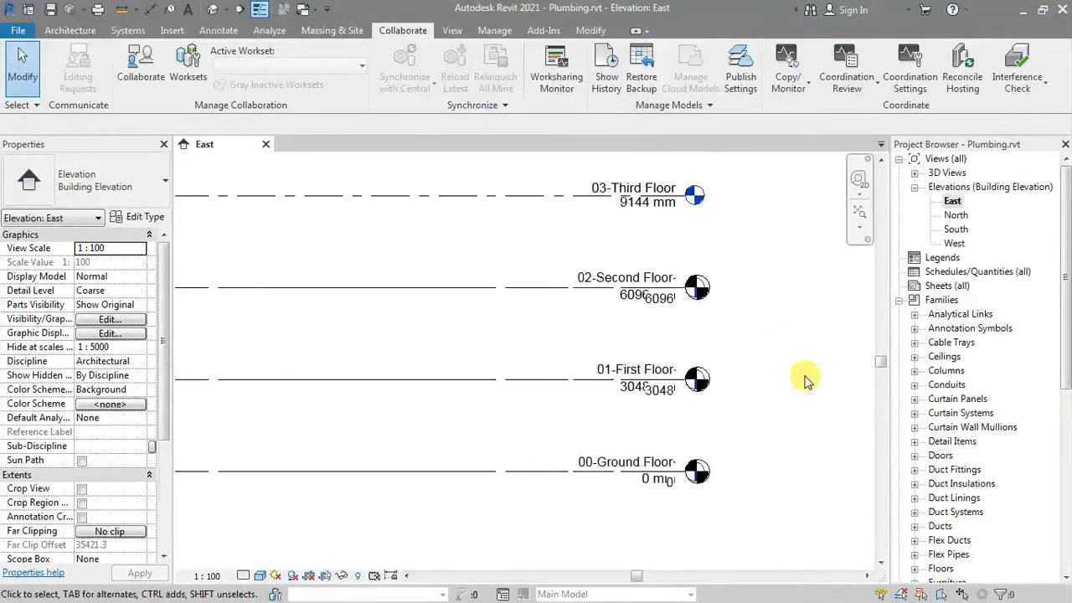
pyautogui.scroll(-1, 782, 352)
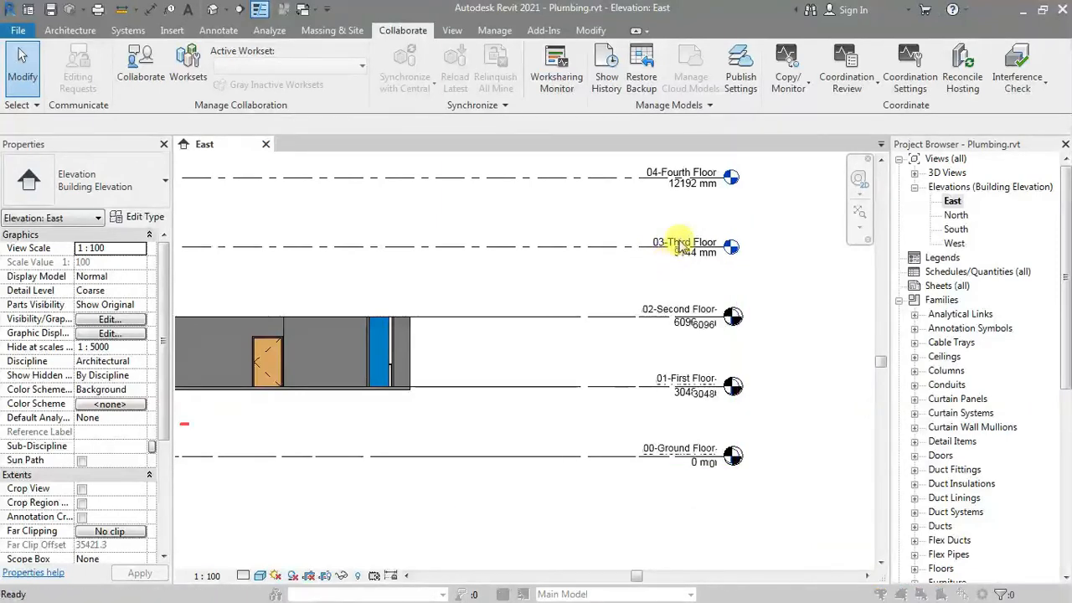
pyautogui.press('v')
pyautogui.press('v')
pyautogui.click(534, 108)
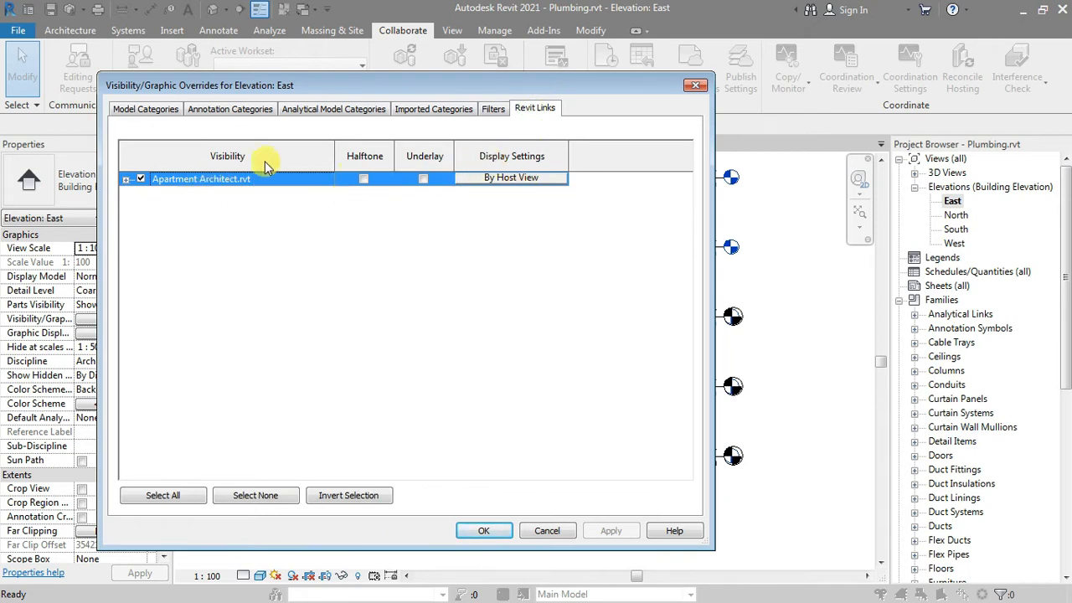
pyautogui.click(507, 179)
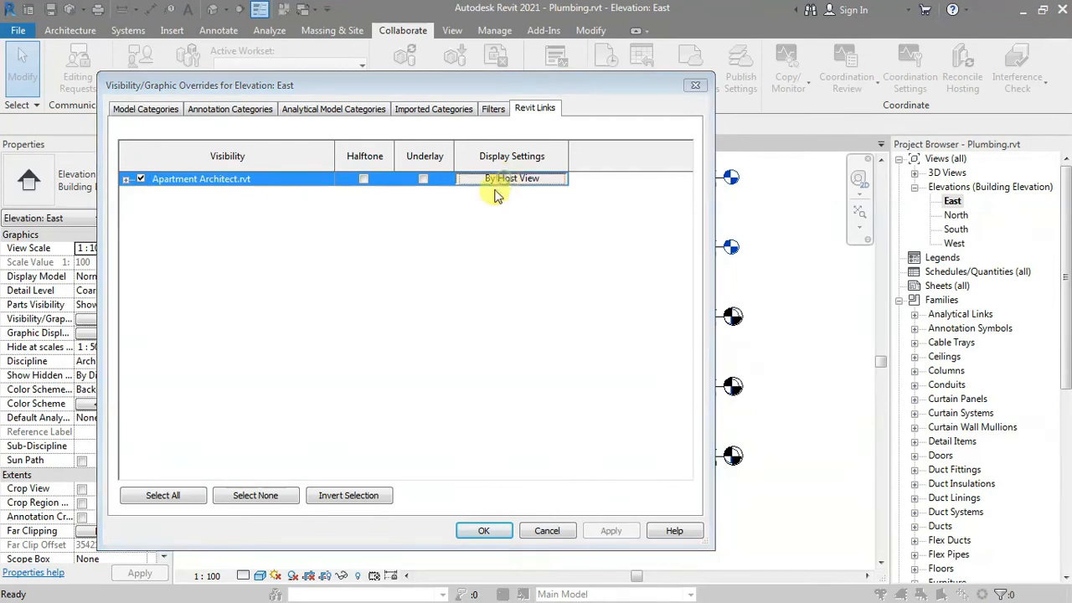
pyautogui.click(323, 141)
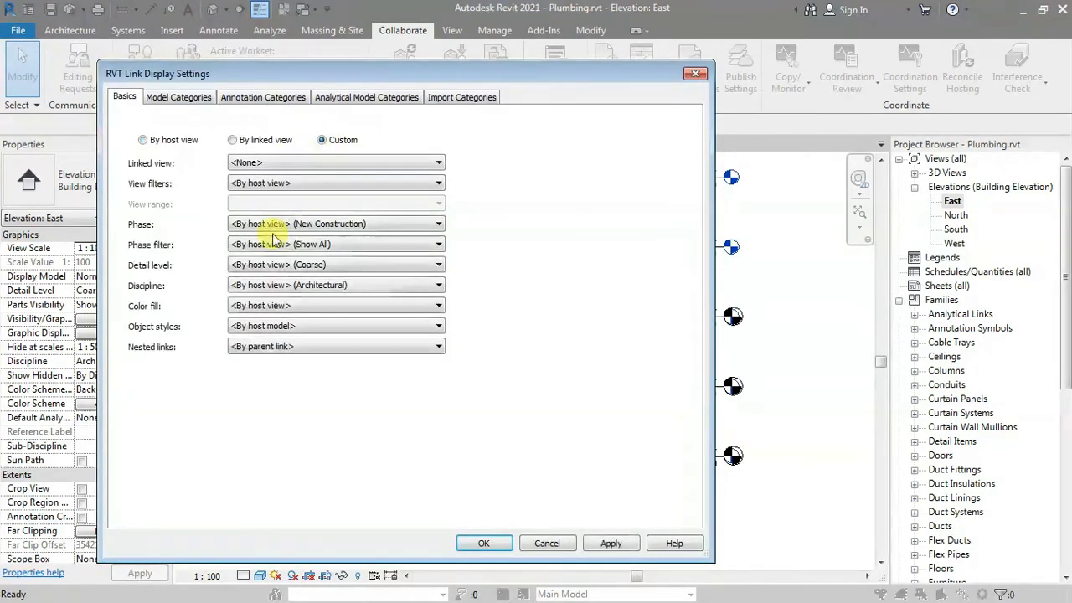
pyautogui.click(179, 97)
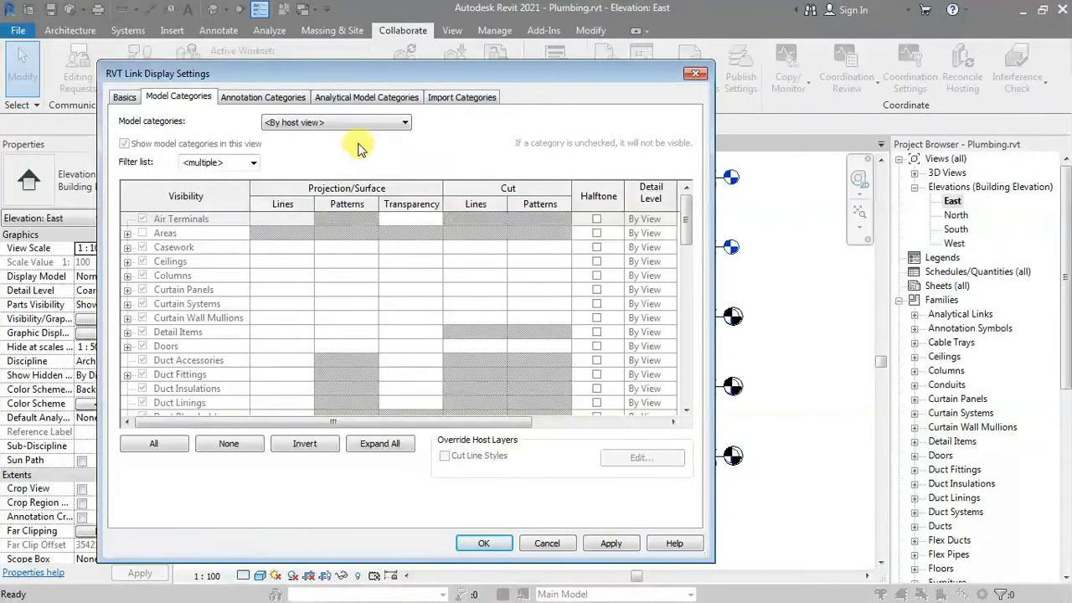
pyautogui.click(361, 127)
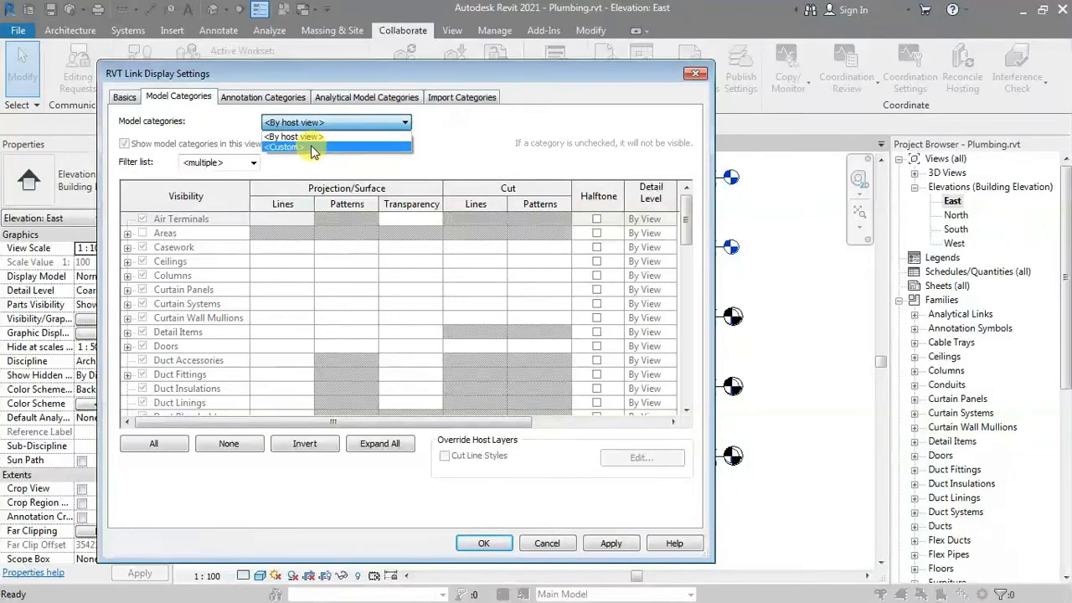
pyautogui.click(312, 148)
pyautogui.click(201, 317)
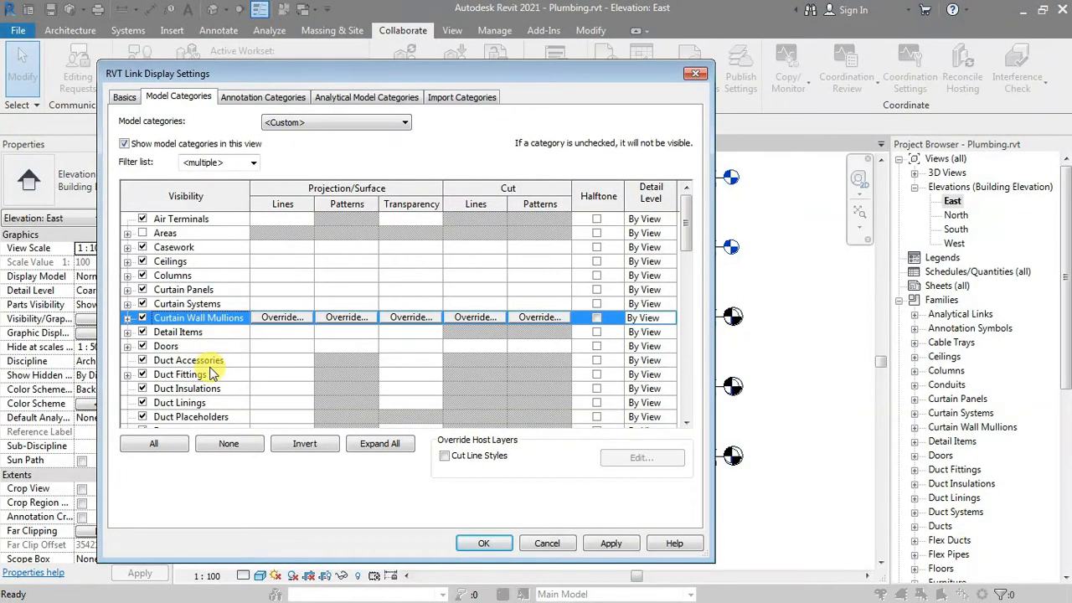
pyautogui.press('l')
pyautogui.scroll(-7, 211, 373)
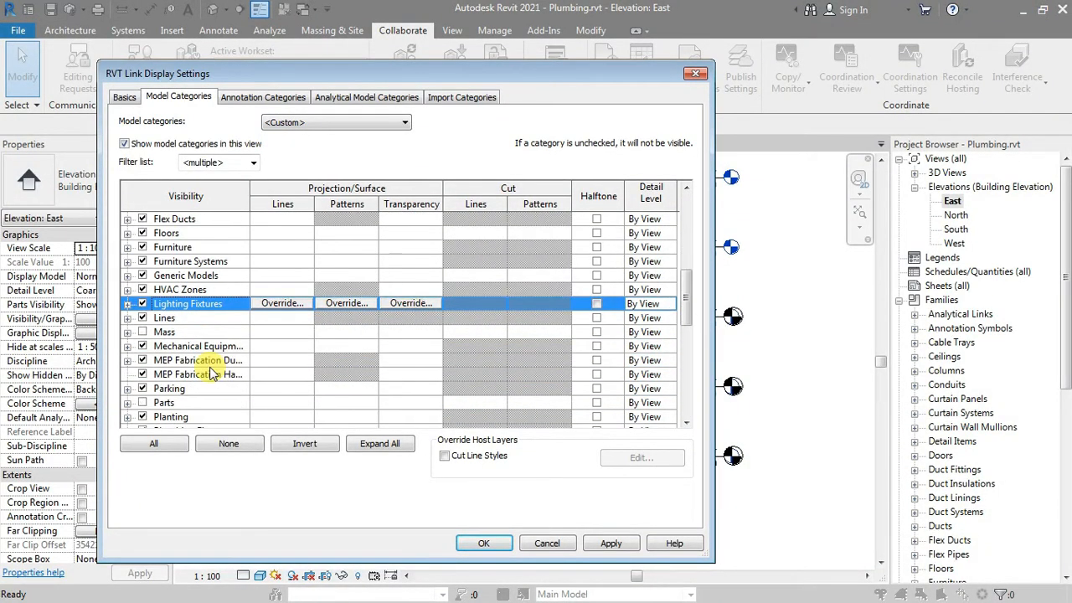
pyautogui.scroll(-1, 210, 373)
# - Set the link's annotation categories to Custom, turn off its Levels, and apply the overrides to the East view
pyautogui.click(231, 100)
pyautogui.click(204, 275)
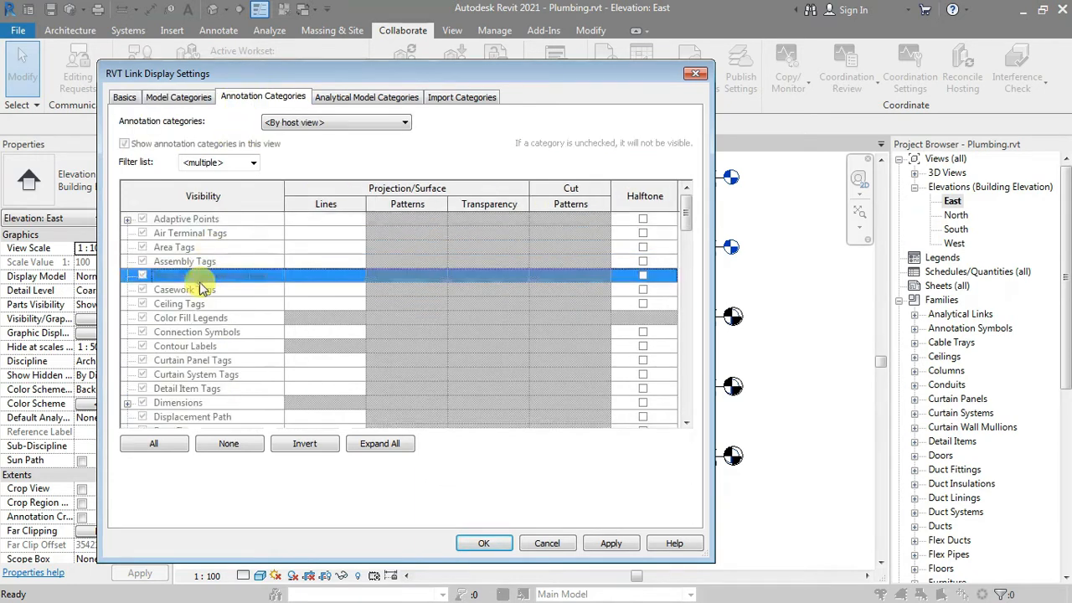
pyautogui.click(404, 126)
pyautogui.click(363, 148)
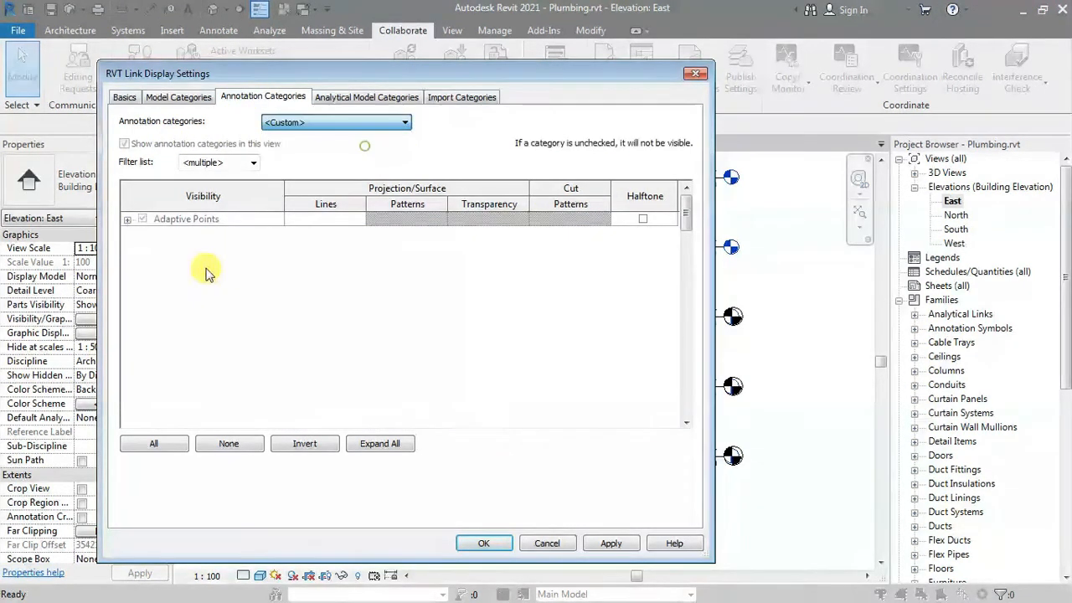
pyautogui.click(205, 275)
pyautogui.press('l')
pyautogui.scroll(-1, 180, 392)
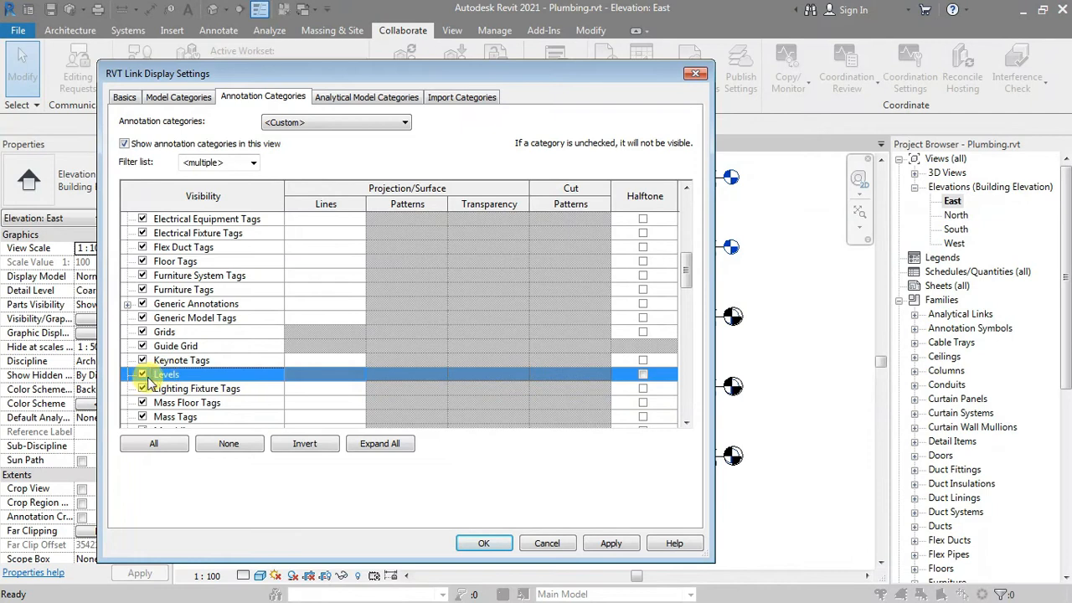
pyautogui.click(479, 545)
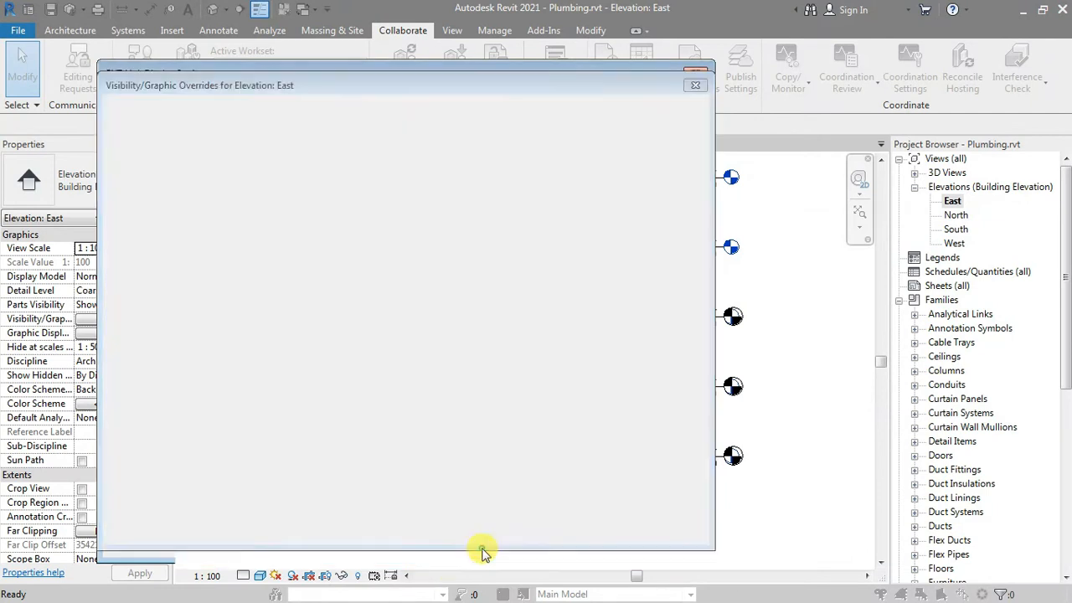
pyautogui.click(484, 532)
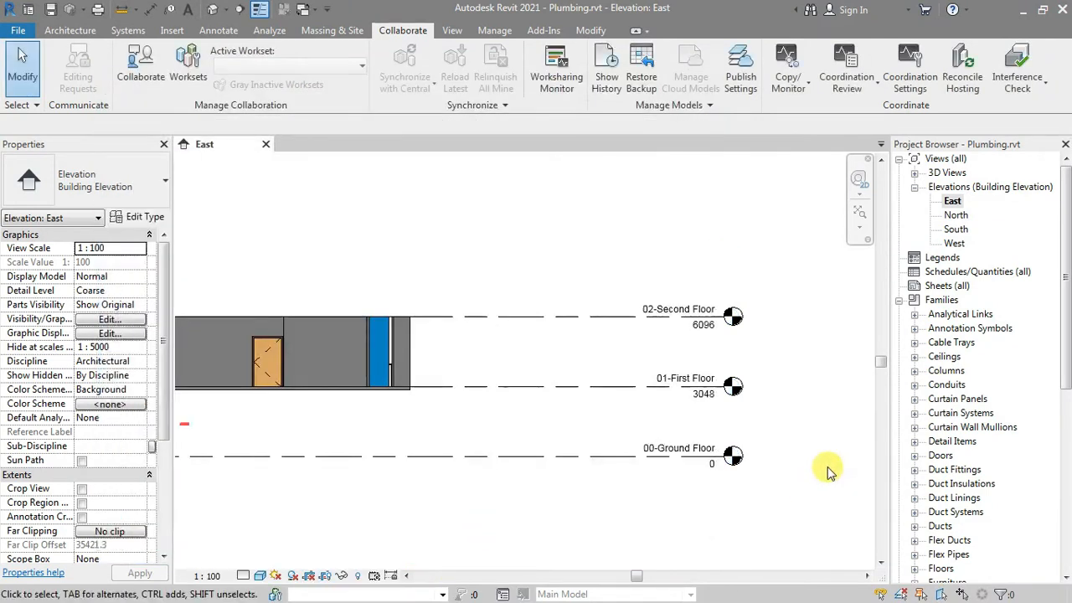
# - Create floor plan views for the 00-Ground Floor, 01-First Floor and 02-Second Floor levels
pyautogui.scroll(-2, 662, 368)
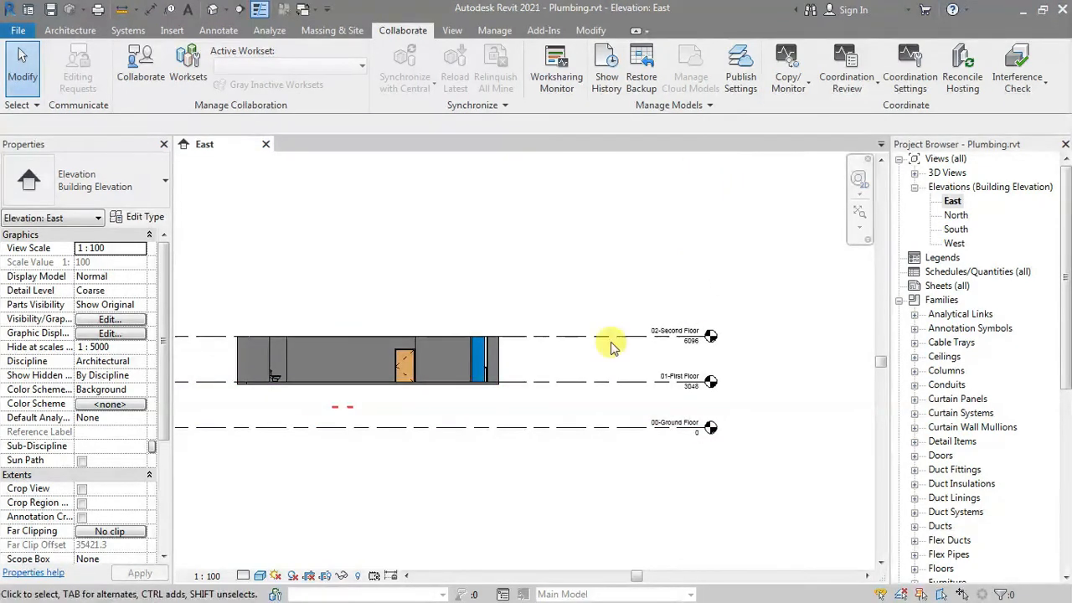
pyautogui.scroll(1, 745, 427)
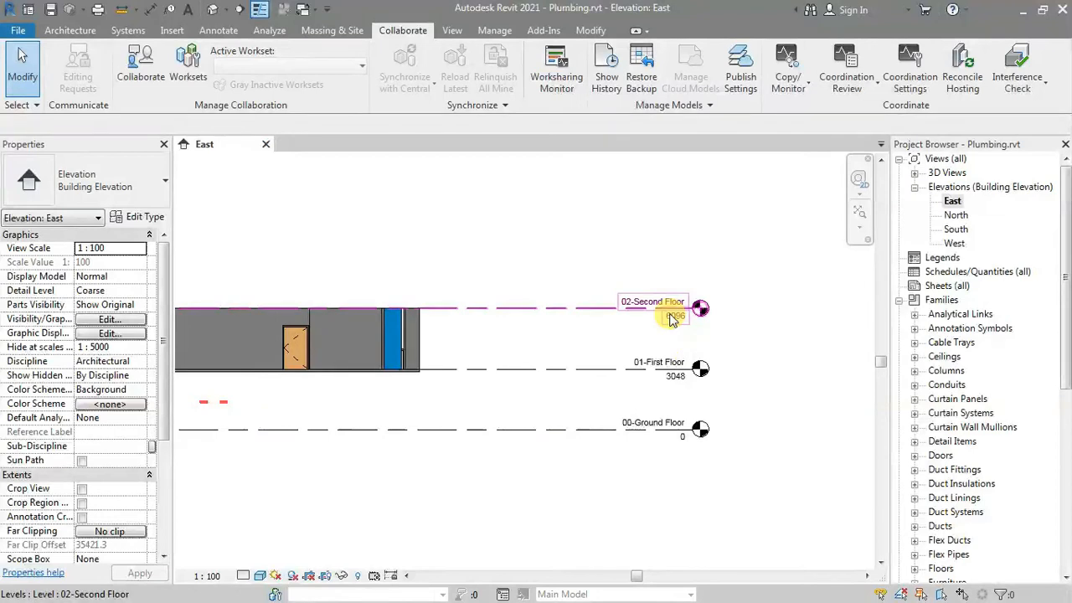
pyautogui.moveTo(731, 331); pyautogui.dragTo(739, 333, button='middle')
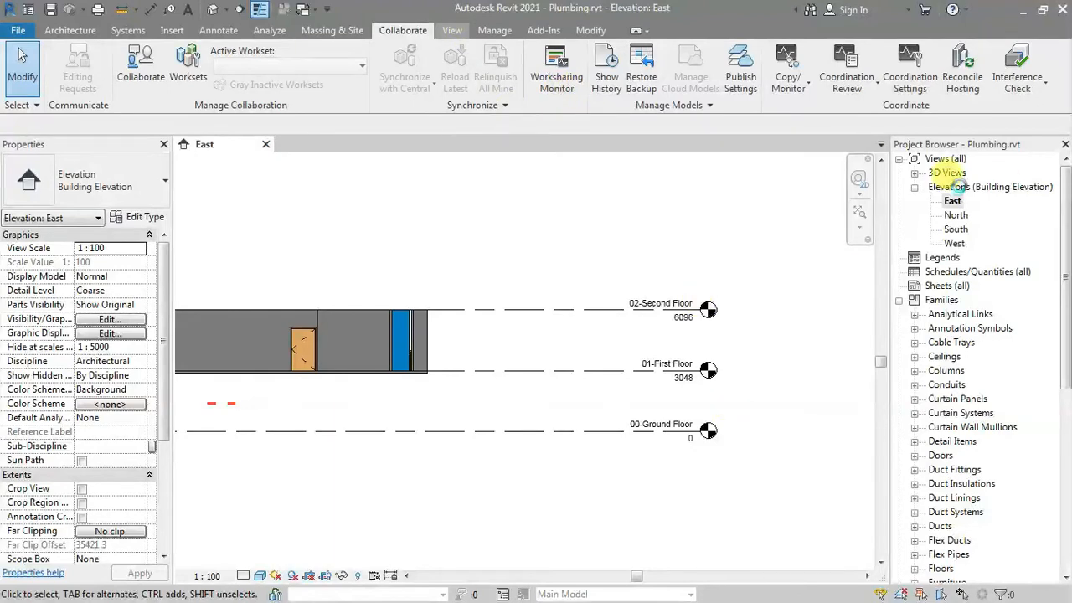
pyautogui.click(451, 30)
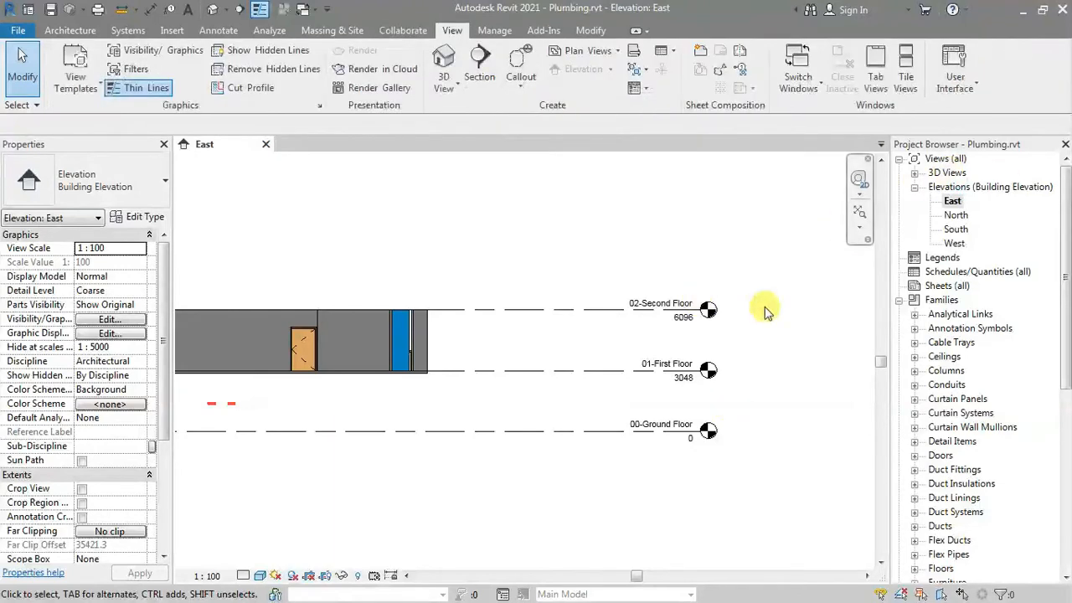
pyautogui.click(586, 52)
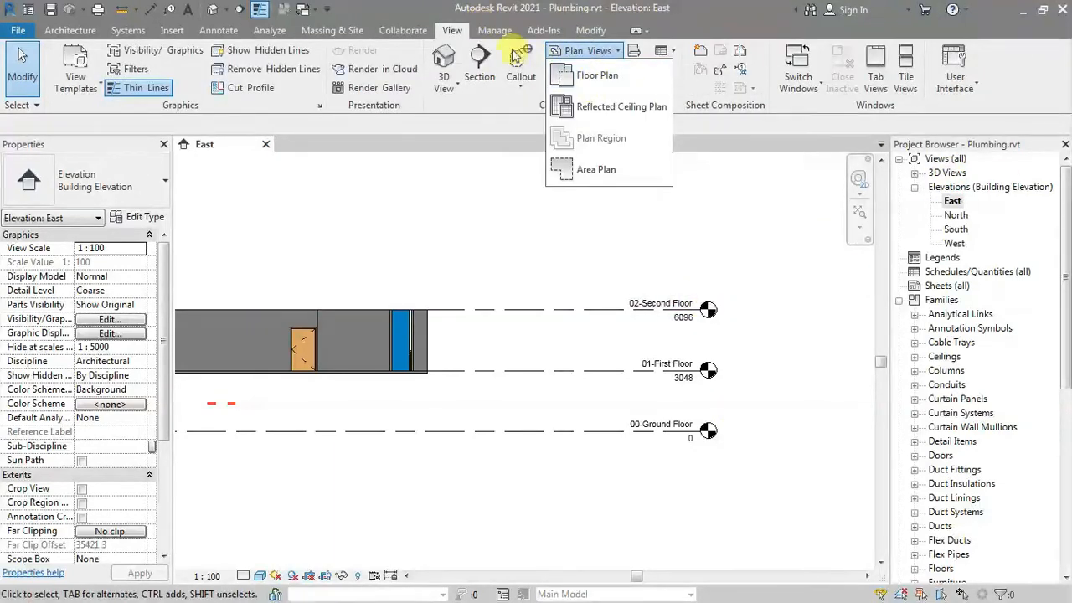
pyautogui.click(596, 77)
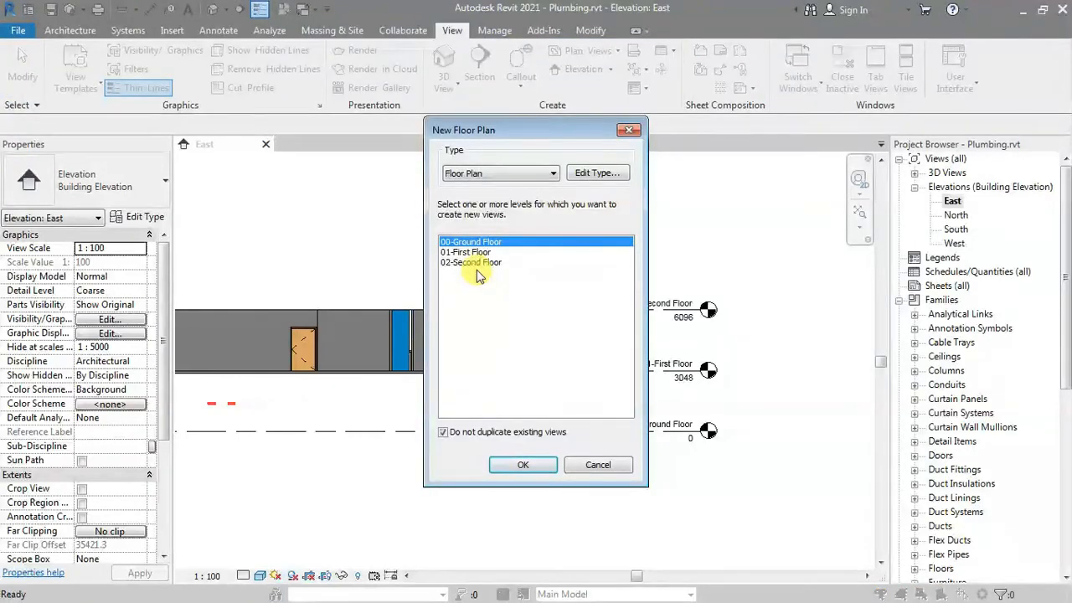
pyautogui.keyDown('shift'); pyautogui.click(482, 262); pyautogui.keyUp('shift')
pyautogui.click(519, 467)
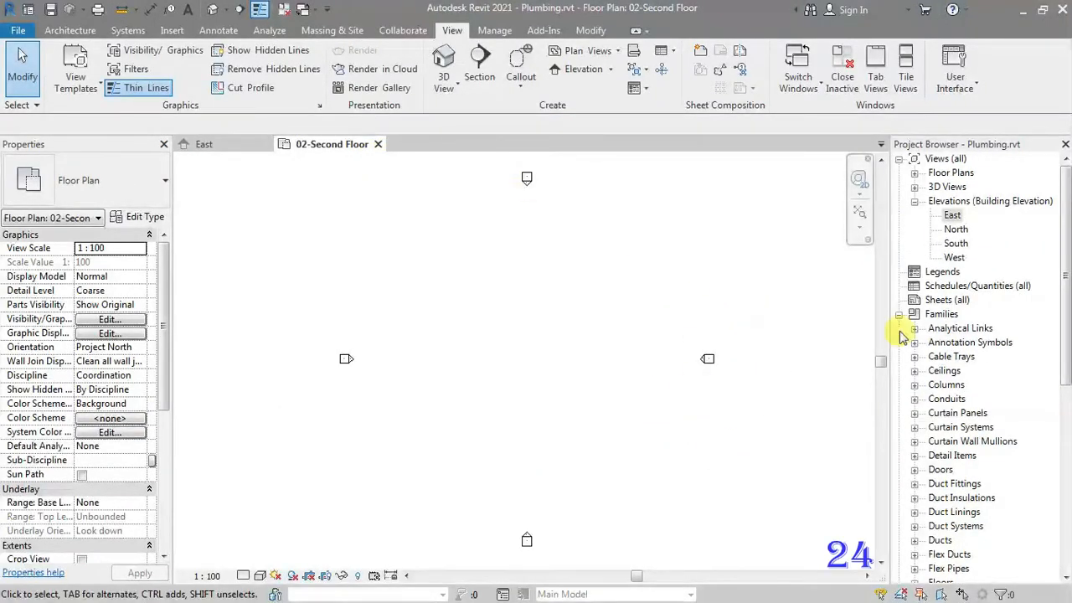
# - Open the 01-First Floor plan and close the 02-Second Floor view
pyautogui.click(915, 174)
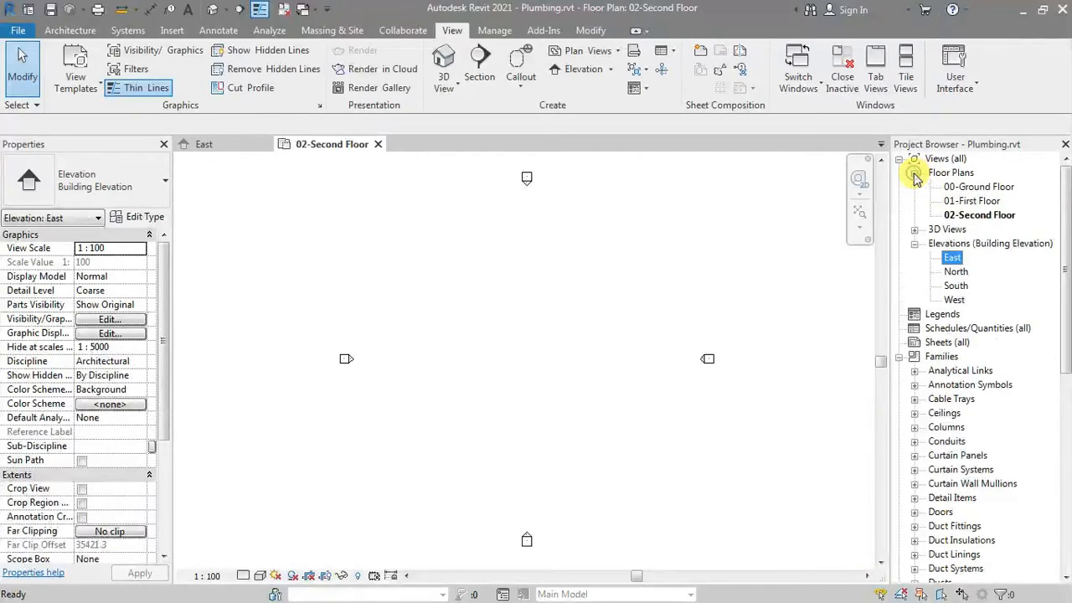
pyautogui.doubleClick(971, 201)
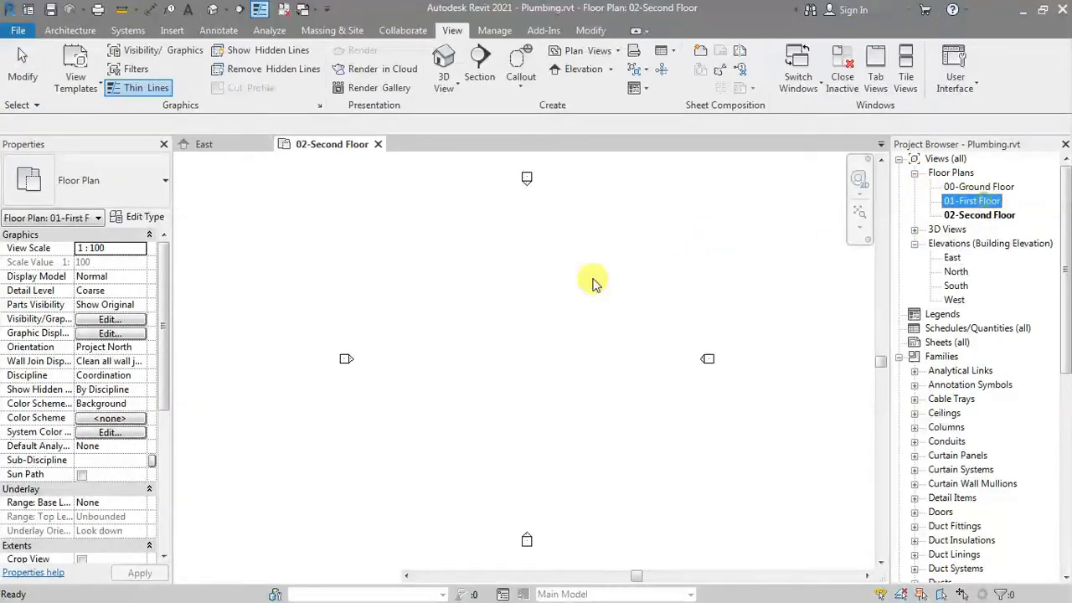
pyautogui.click(367, 145)
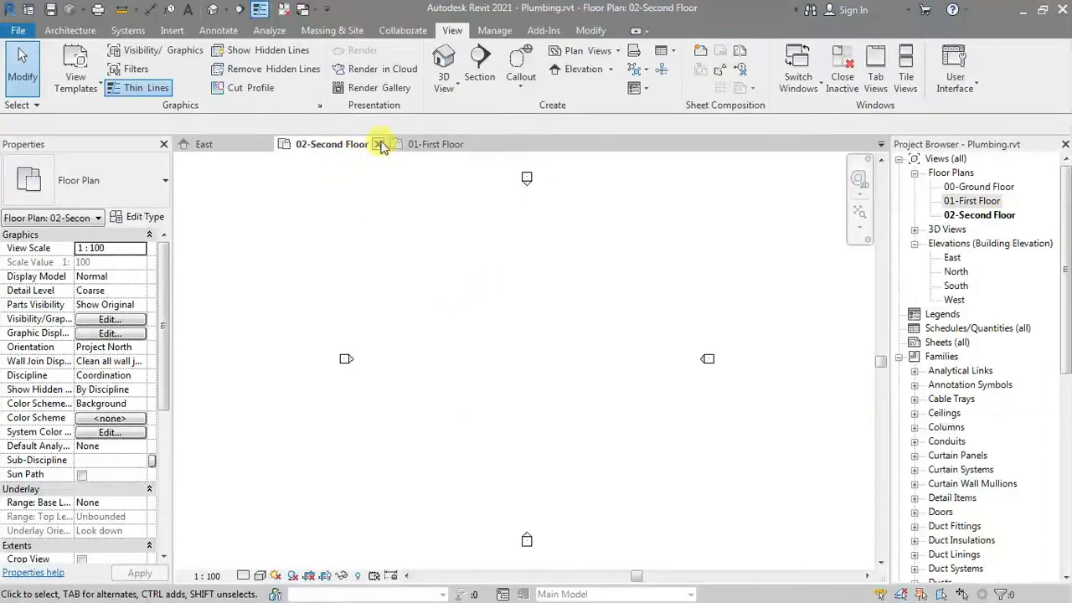
pyautogui.click(378, 145)
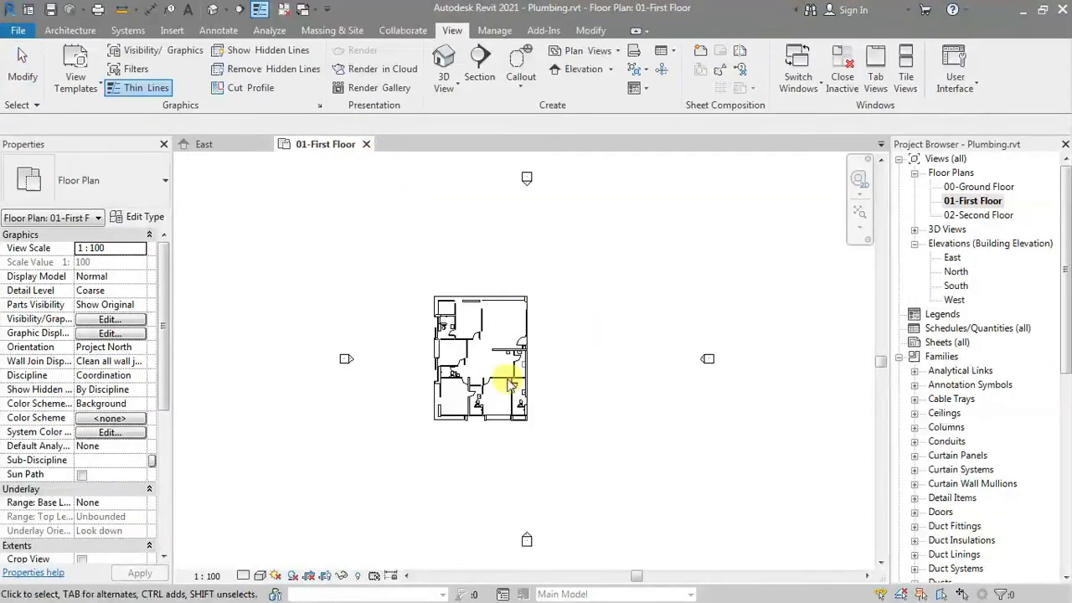
pyautogui.scroll(3, 456, 419)
pyautogui.moveTo(569, 413); pyautogui.dragTo(618, 517, button='middle')
pyautogui.moveTo(741, 383); pyautogui.dragTo(746, 362, button='middle')
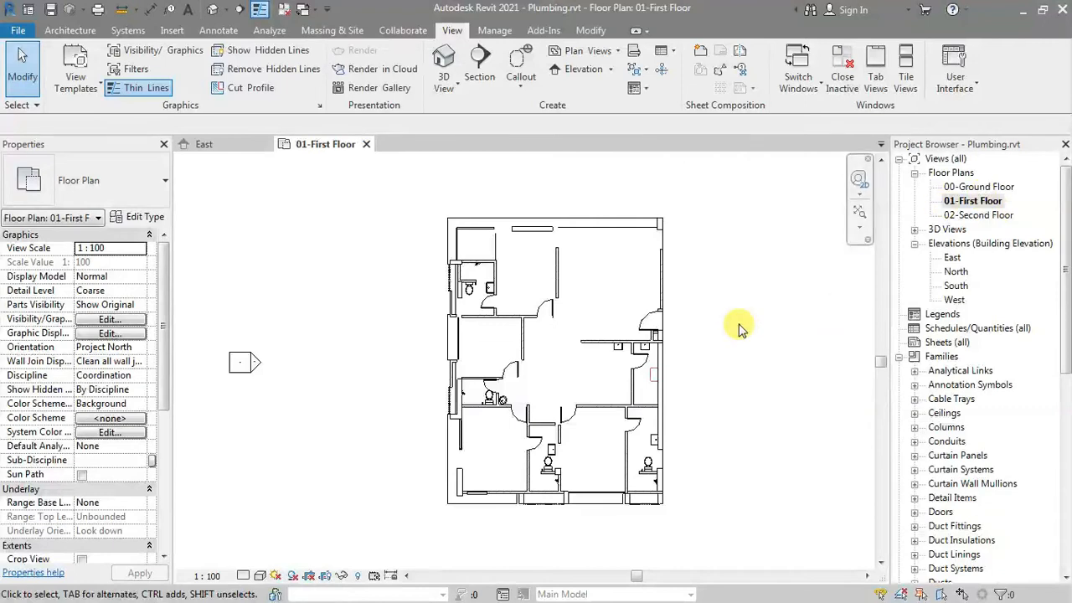
pyautogui.moveTo(739, 329); pyautogui.dragTo(737, 327, button='middle')
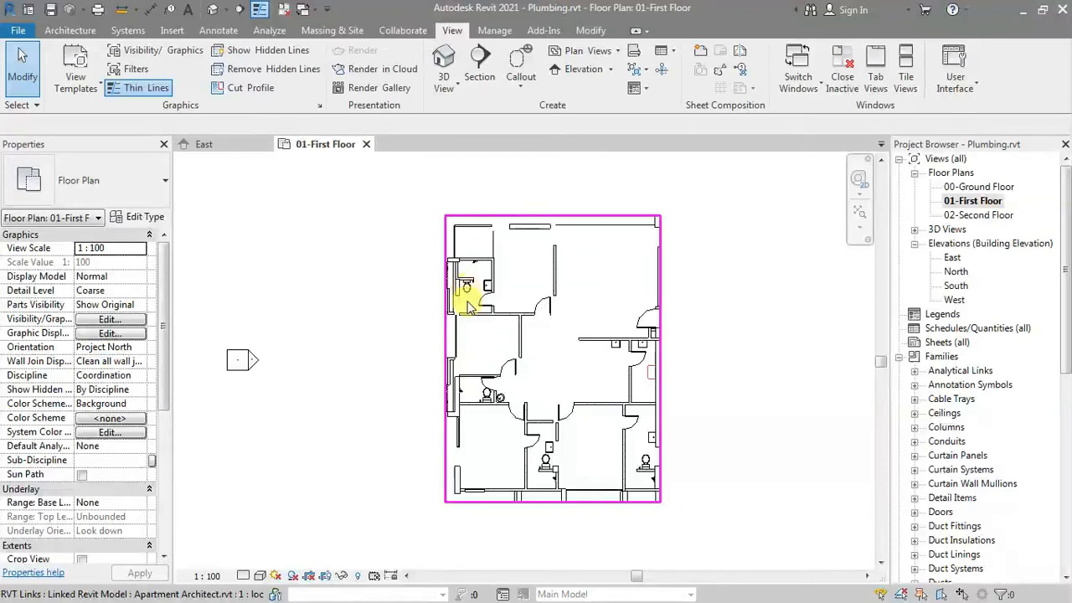
pyautogui.scroll(2, 467, 291)
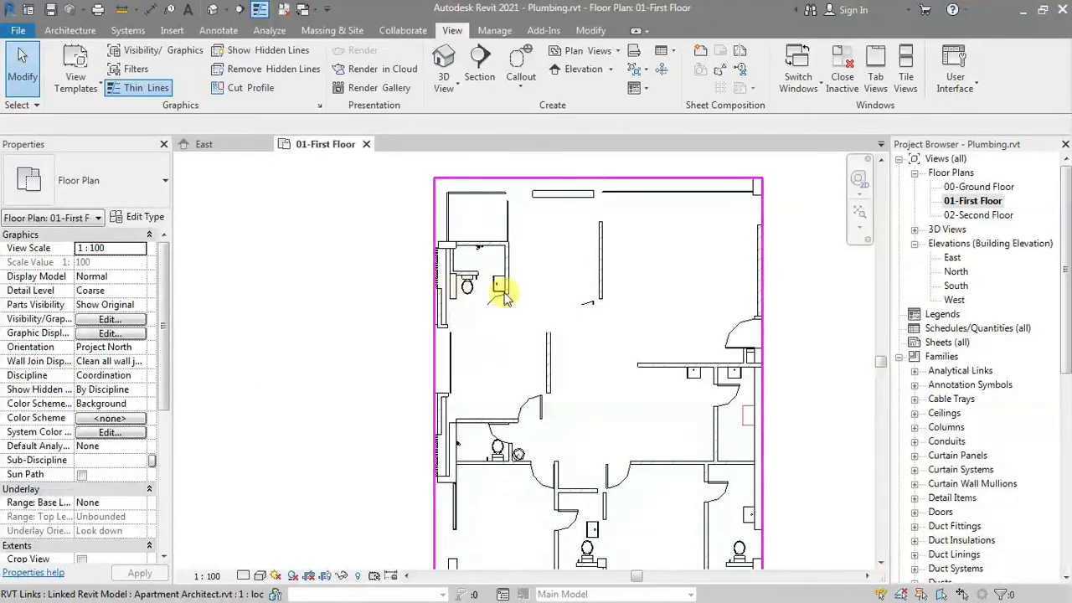
pyautogui.scroll(-2, 454, 293)
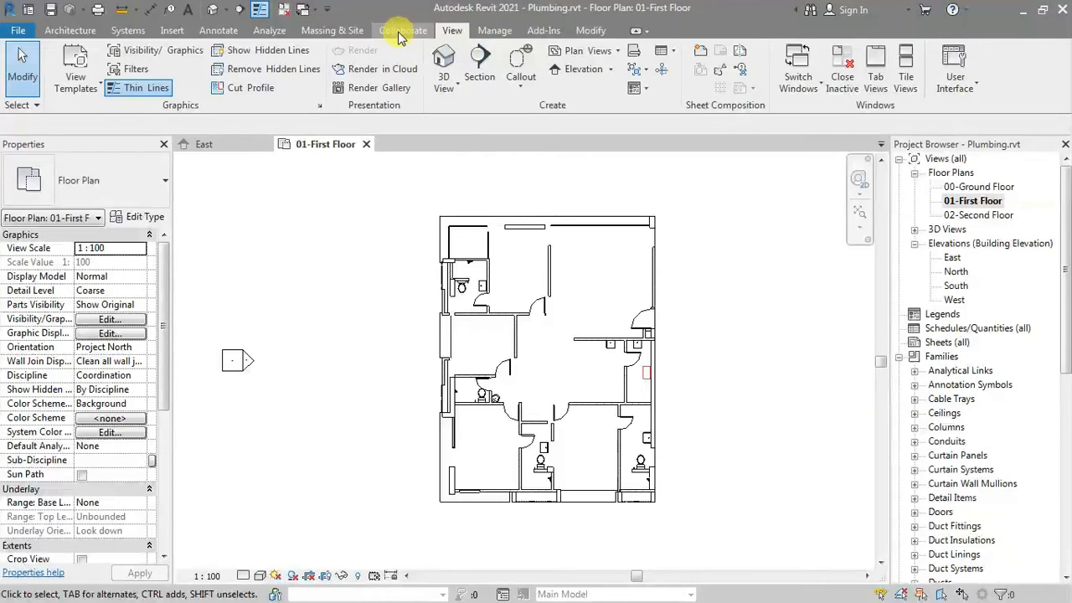
# - Start Copy/Monitor on the linked Apartment Architect model in the 01-First Floor plan
pyautogui.click(397, 30)
pyautogui.click(791, 72)
pyautogui.click(804, 146)
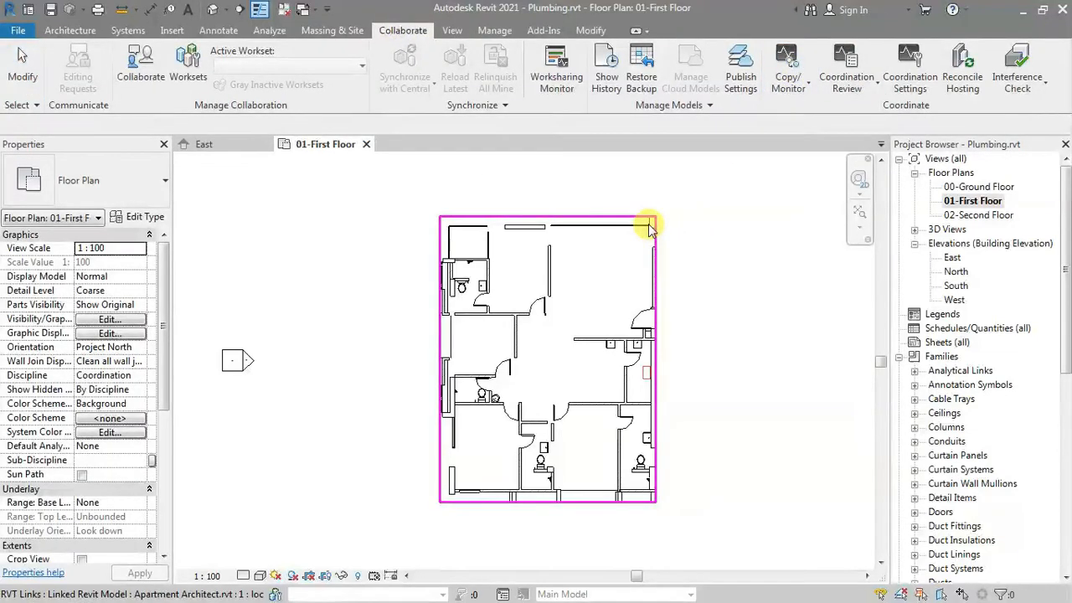
pyautogui.click(628, 237)
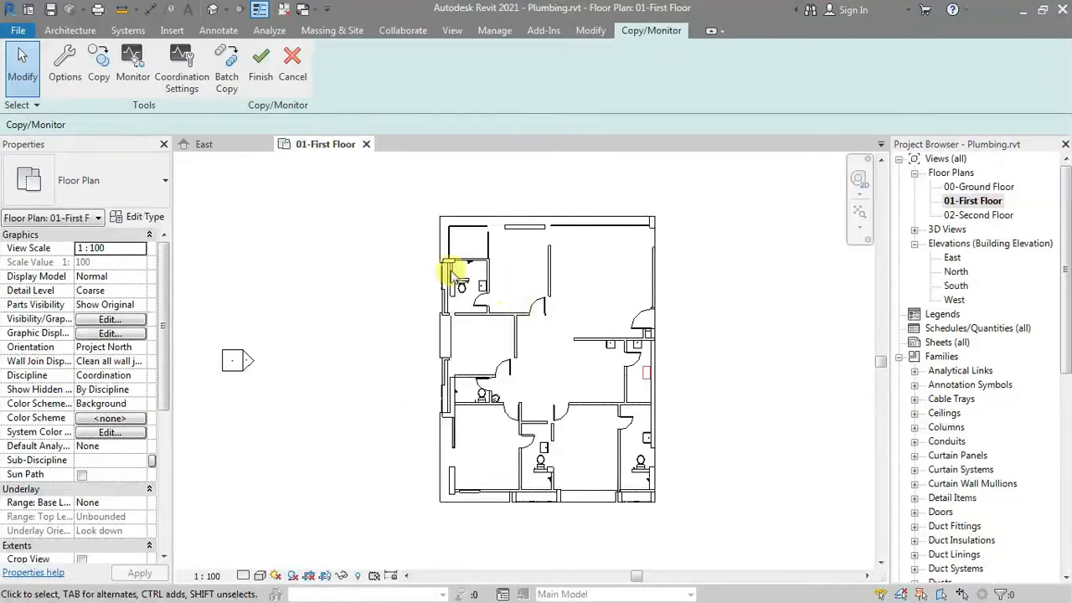
# - Start Batch Copy for the linked model's fixtures with the option to specify type mapping behavior and copy fixtures
pyautogui.click(228, 71)
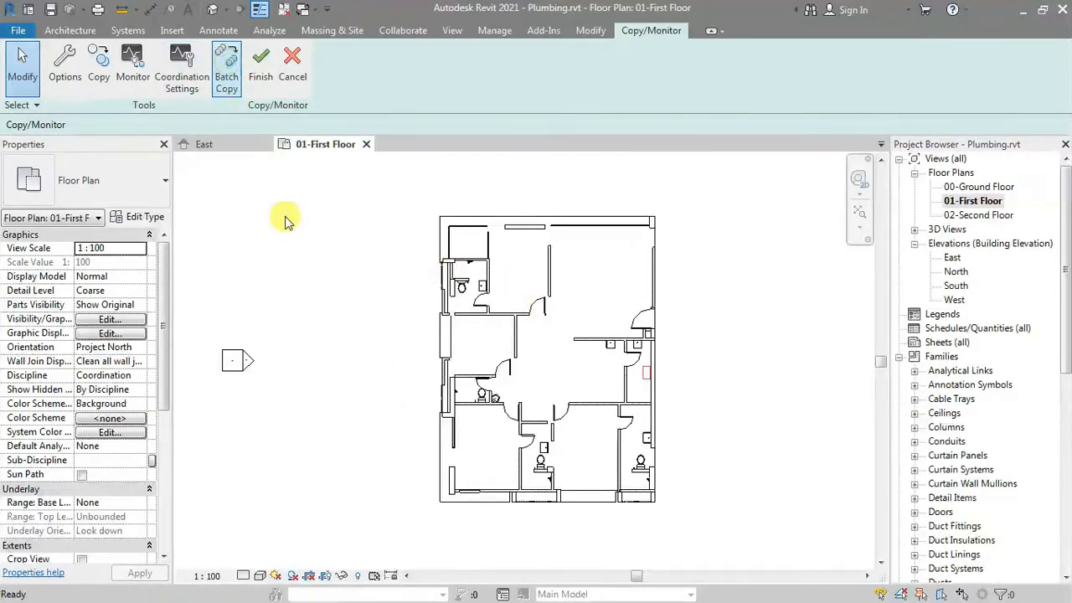
pyautogui.moveTo(545, 161); pyautogui.dragTo(760, 104)
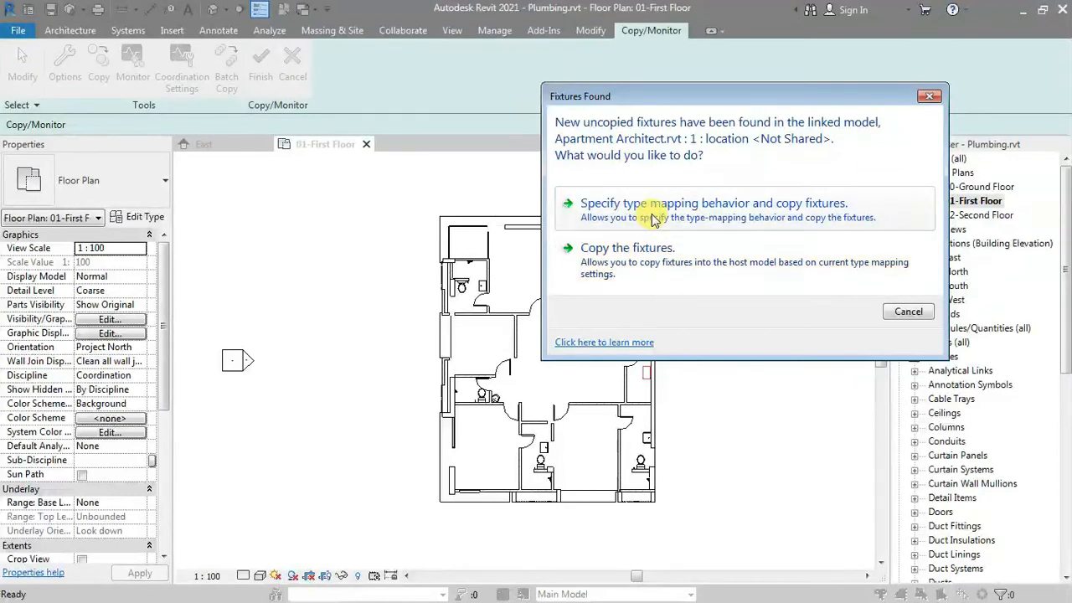
pyautogui.click(718, 203)
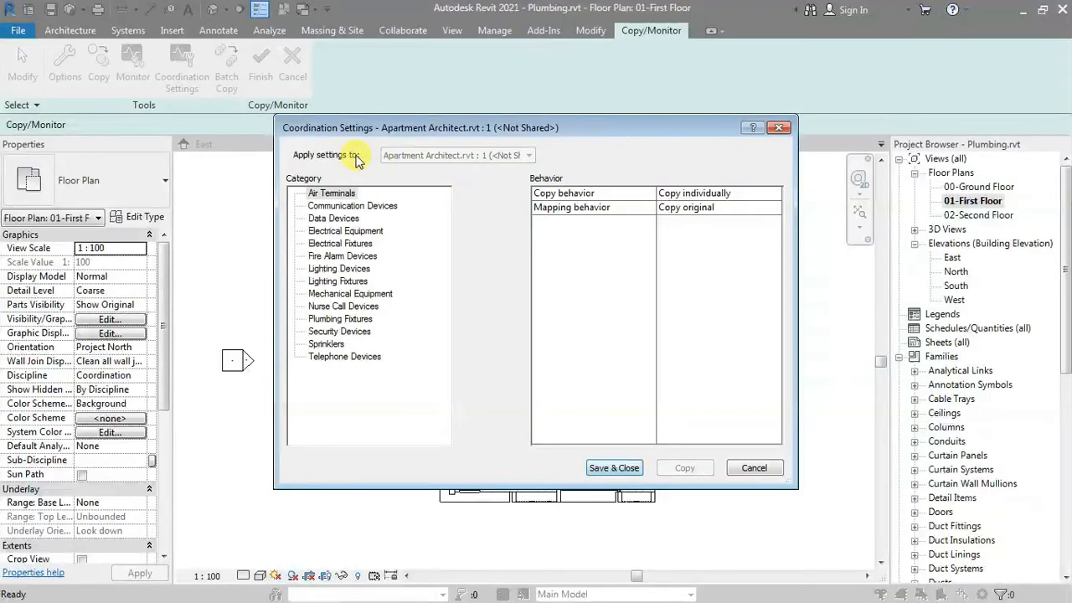
# - Review the coordination settings for Air Terminals, Data Devices and Fire Alarm Devices, including the Air Terminals' copy and mapping behavior
pyautogui.click(316, 193)
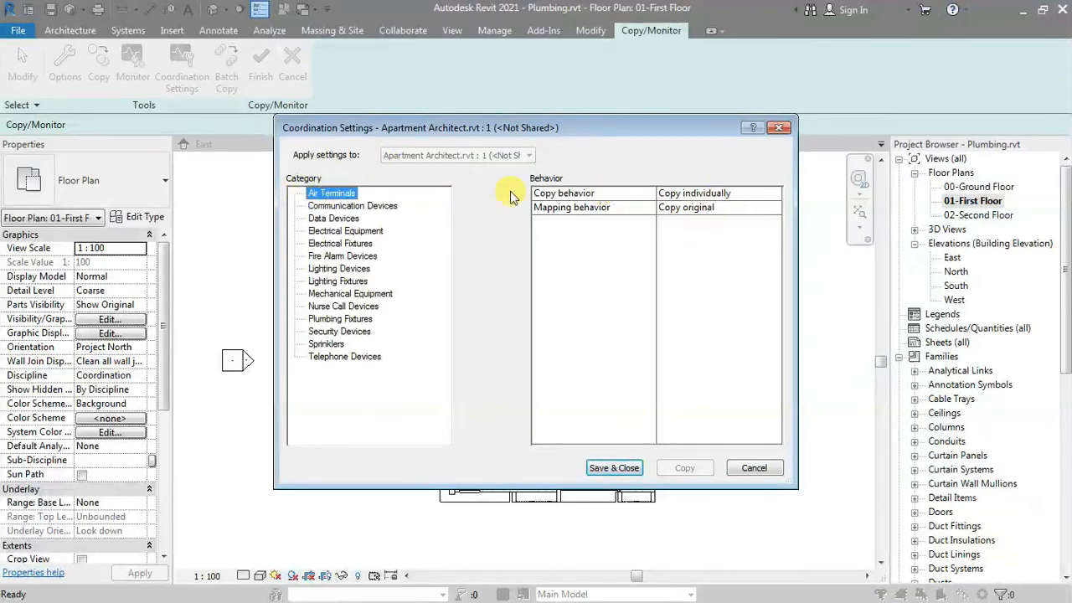
pyautogui.click(319, 218)
pyautogui.click(339, 255)
pyautogui.click(331, 193)
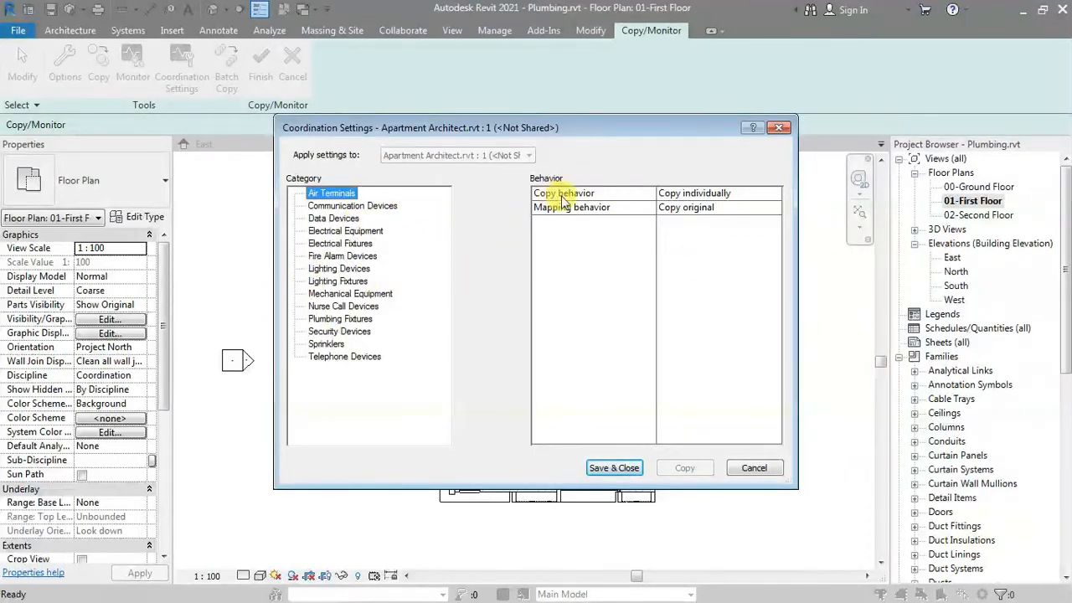
pyautogui.click(730, 199)
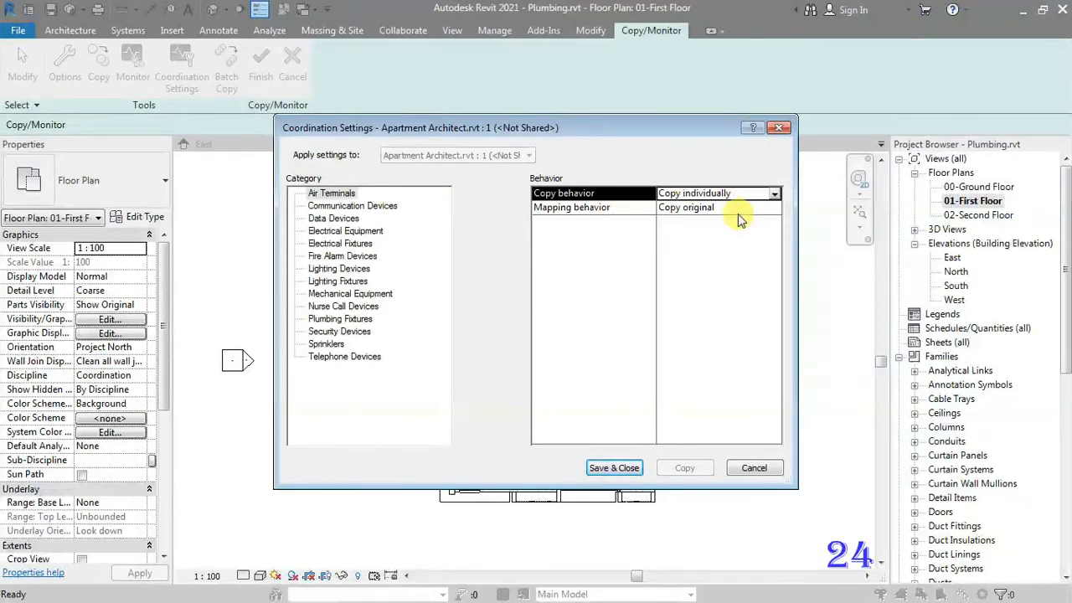
pyautogui.click(737, 212)
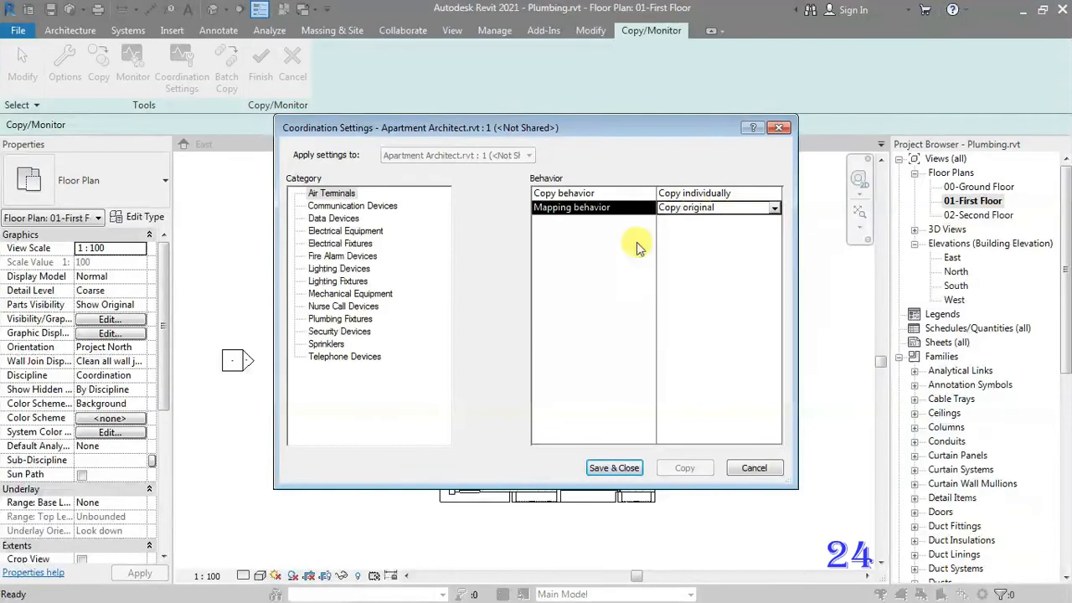
# - Set the copy behavior of the Plumbing Fixtures category to Allow batch copy
pyautogui.click(336, 320)
pyautogui.click(737, 194)
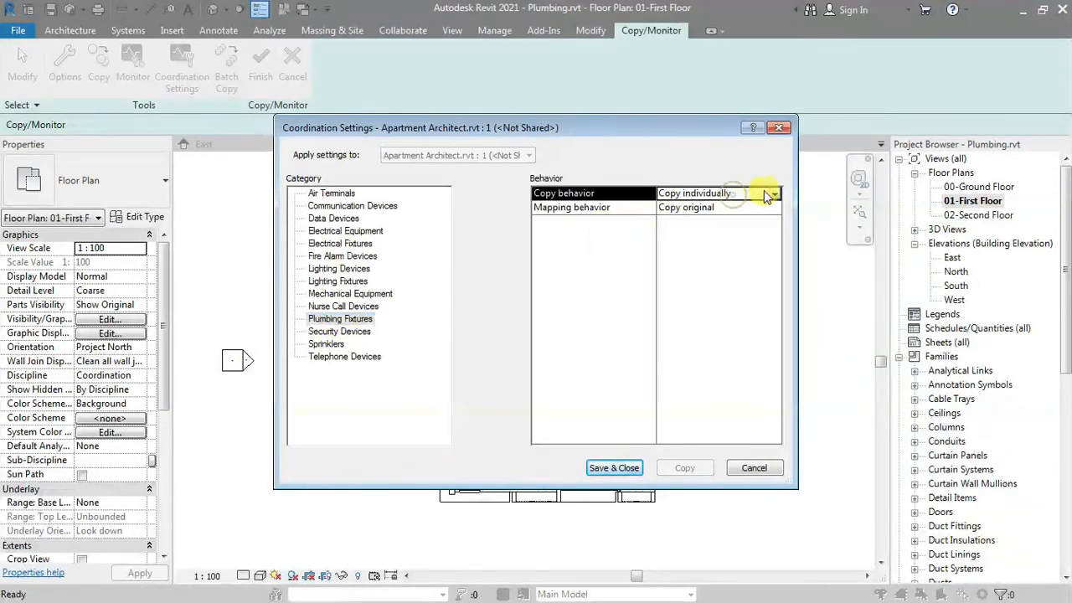
pyautogui.click(772, 194)
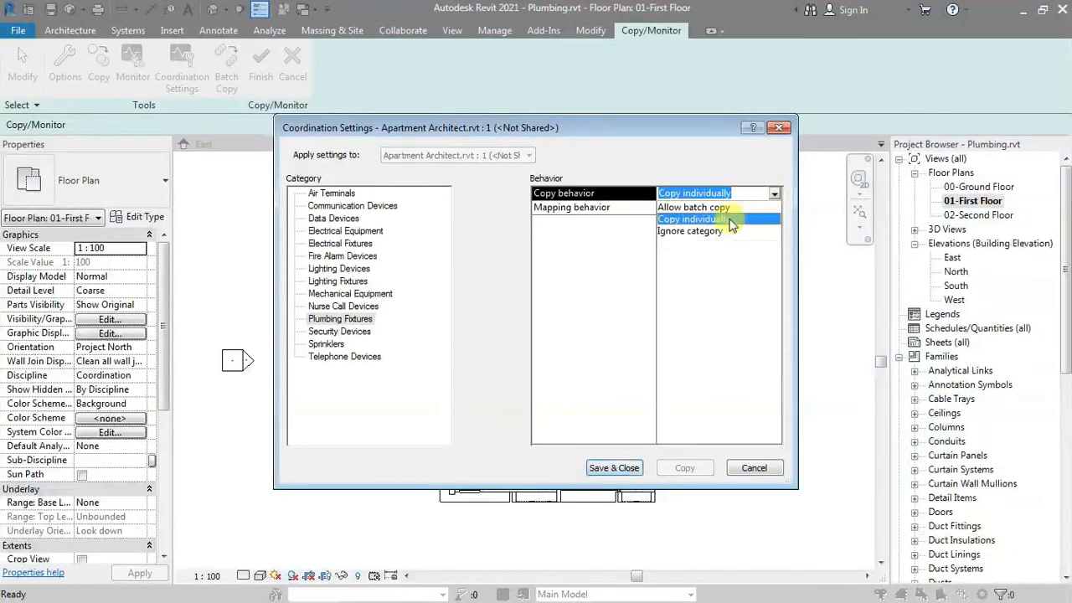
pyautogui.click(699, 207)
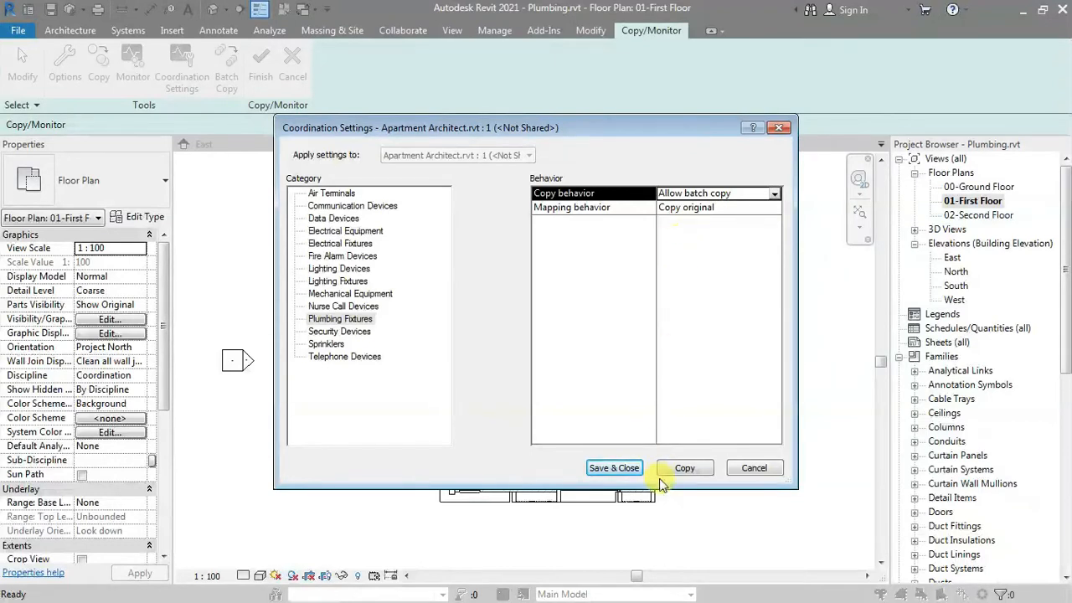
# - Set the Plumbing Fixtures' mapping behavior to use type mapping and open the category's Type Mapping list
pyautogui.click(740, 210)
pyautogui.click(773, 209)
pyautogui.click(729, 233)
pyautogui.click(343, 331)
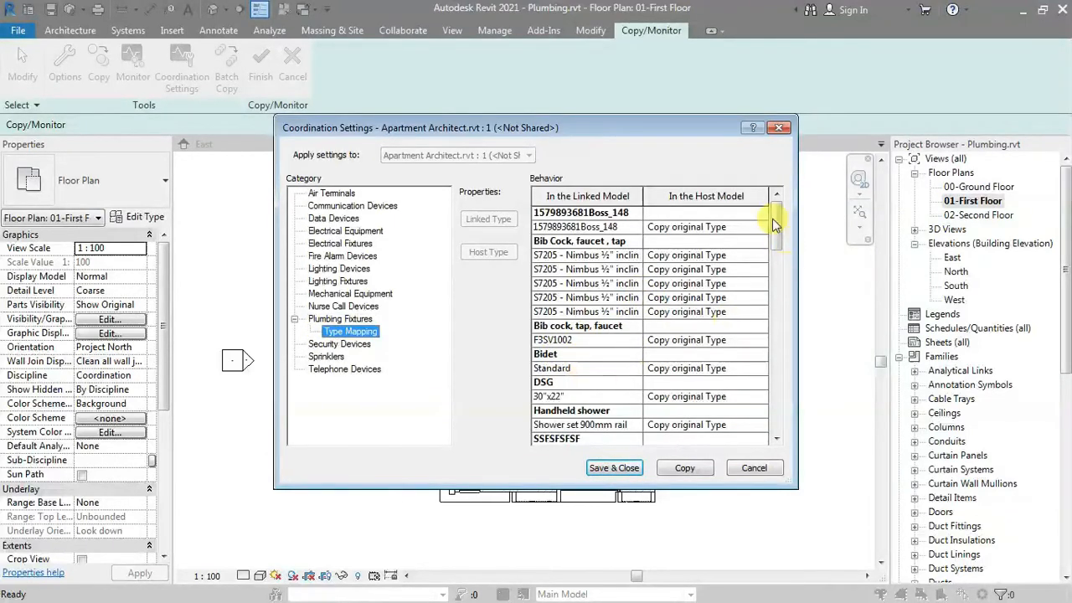
# - Review the Water Closet families, flush tank and flush valve, in the Plumbing Fixtures type mapping list
pyautogui.moveTo(779, 226); pyautogui.dragTo(777, 346)
pyautogui.click(596, 340)
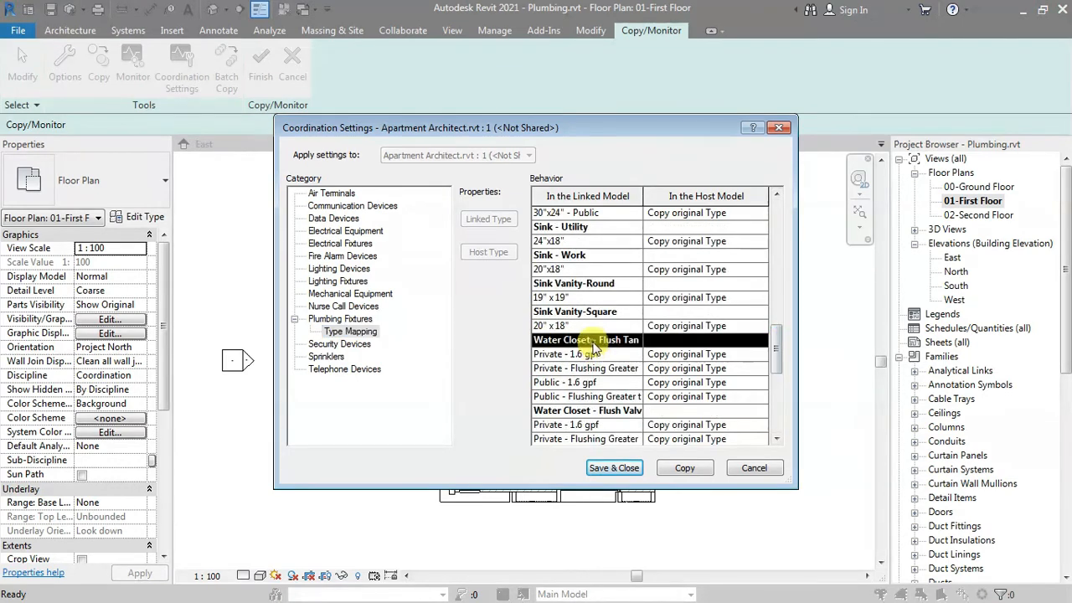
pyautogui.click(613, 411)
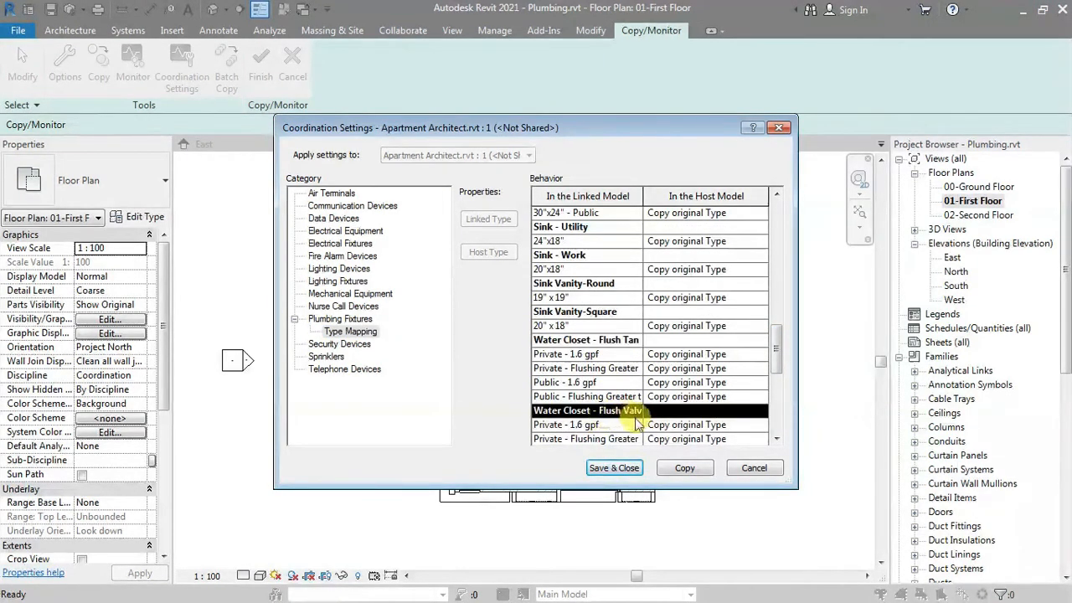
pyautogui.scroll(-7, 767, 362)
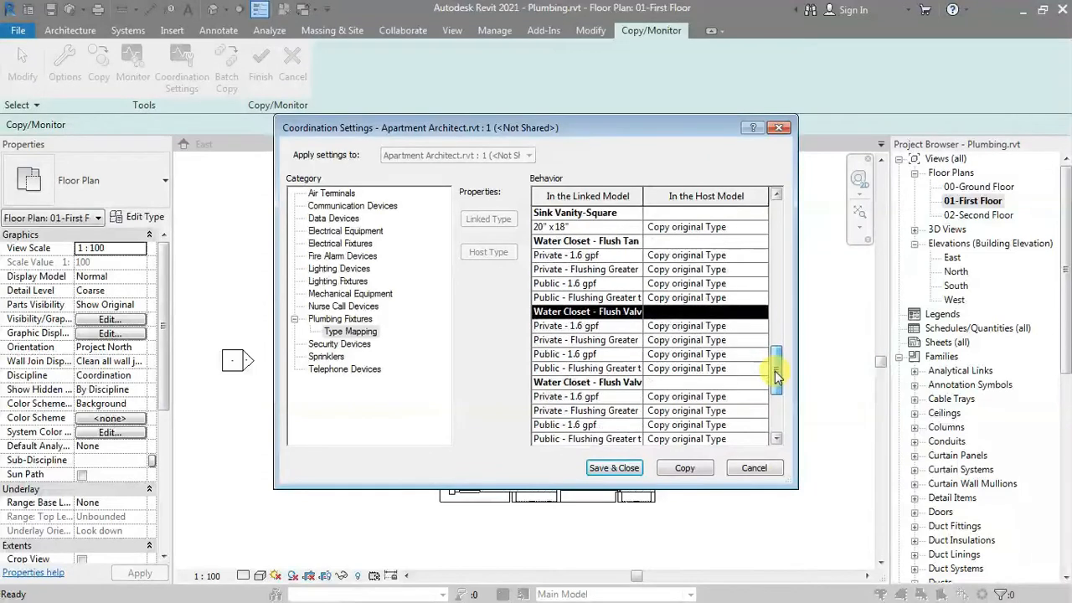
pyautogui.click(609, 384)
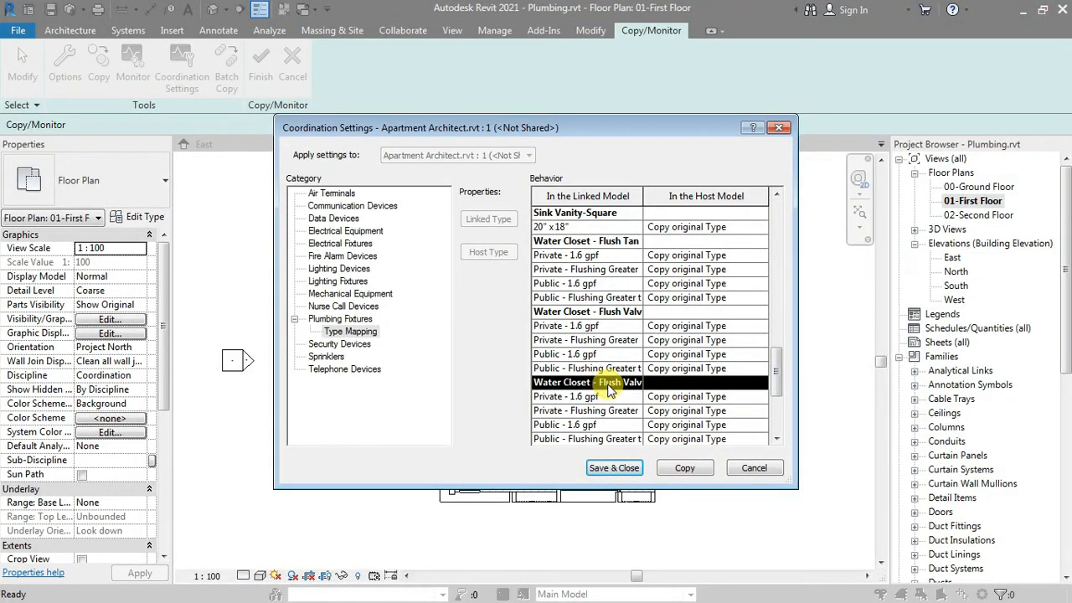
# - Try mapping the first Water Closet - Flush Valve family's Private - 1.6 gpf type to M_Lavatory - Rectangular : 380 mmx380 mm - Public
pyautogui.click(578, 329)
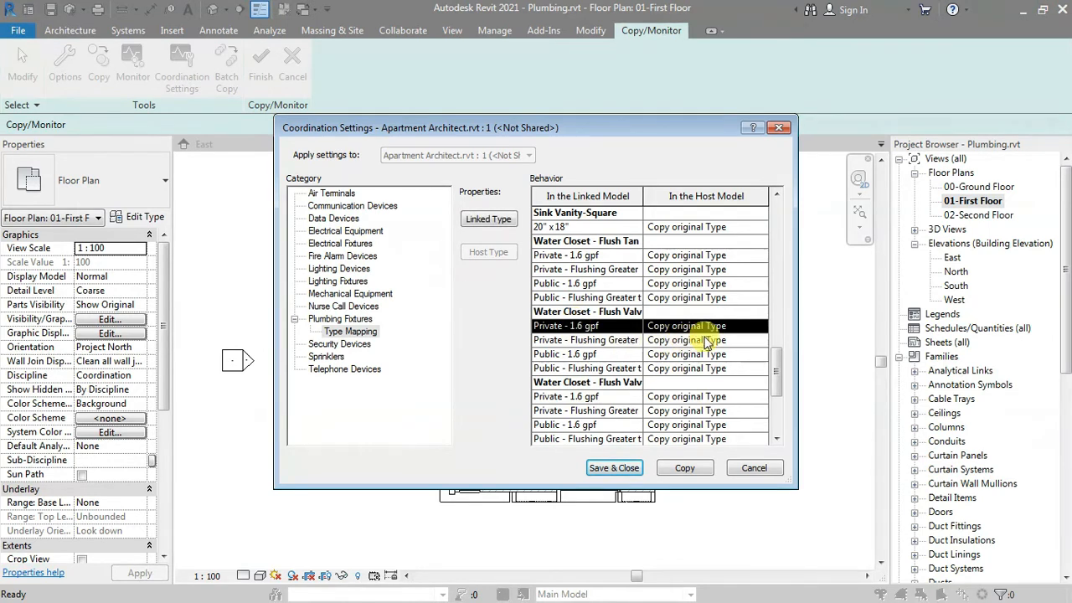
pyautogui.click(737, 333)
pyautogui.click(758, 328)
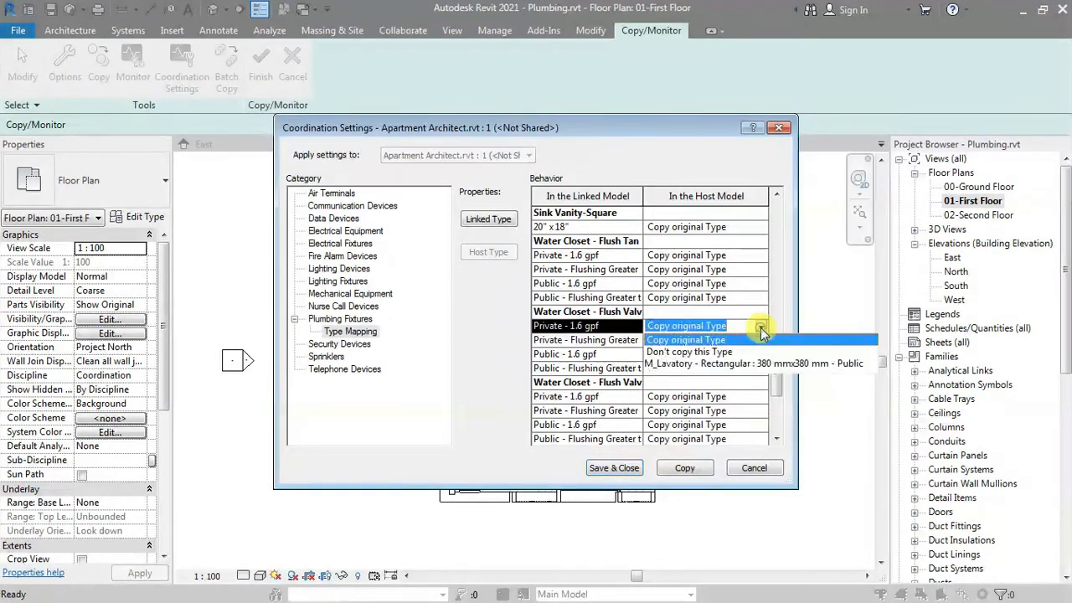
pyautogui.click(729, 365)
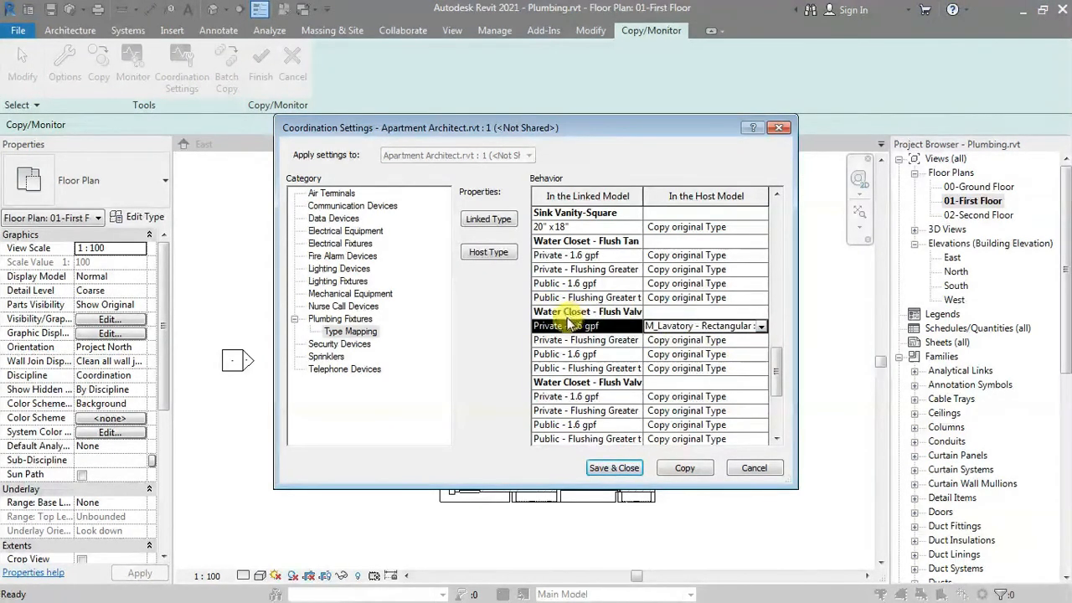
# - Set the Private - 1.6 gpf flush valve type's mapping to Copy original Type and batch copy the linked plumbing fixtures
pyautogui.click(760, 327)
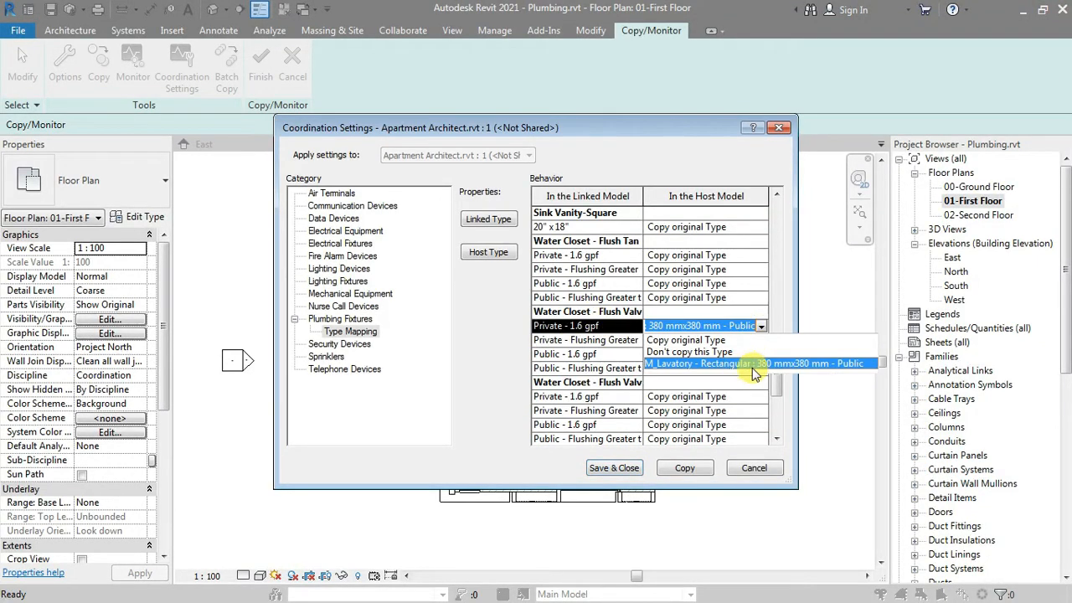
pyautogui.click(680, 340)
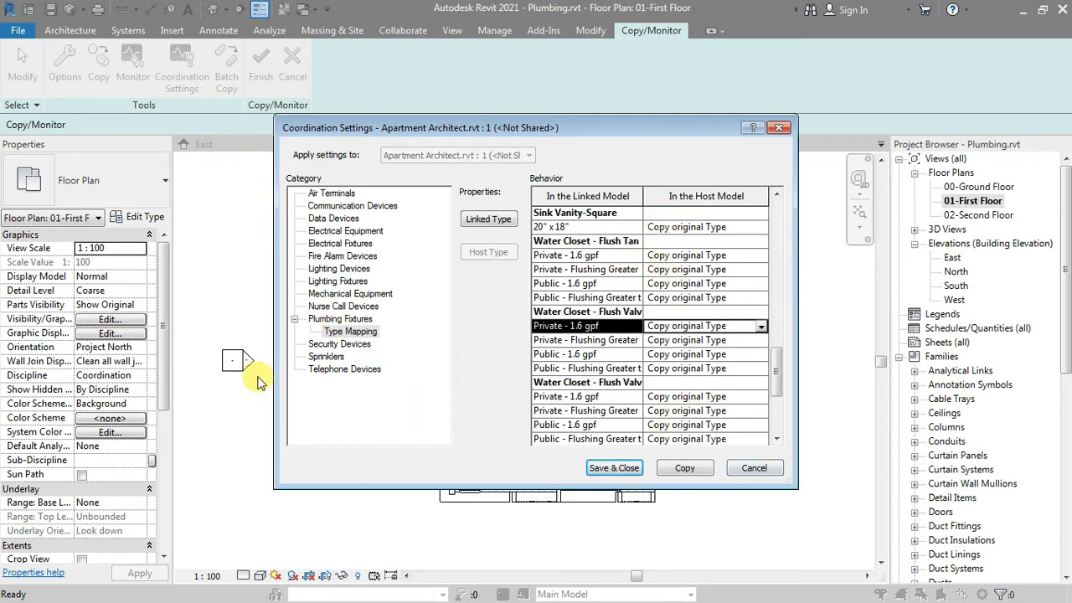
pyautogui.click(685, 468)
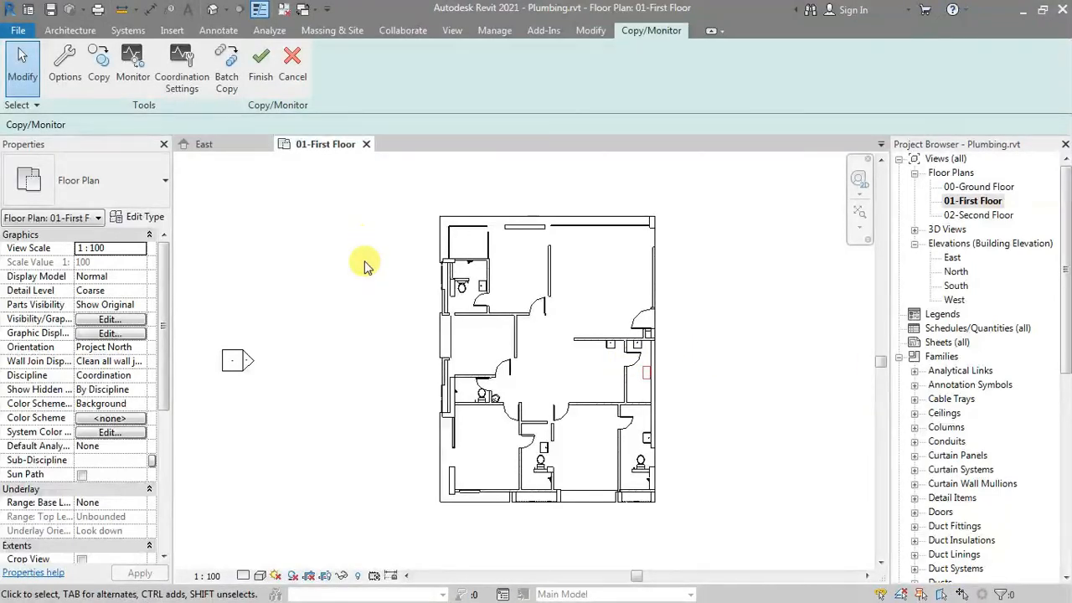
# - Delete the copied flush tank water closet from the upper bathroom of the first floor and dismiss the coordination alert
pyautogui.scroll(4, 478, 288)
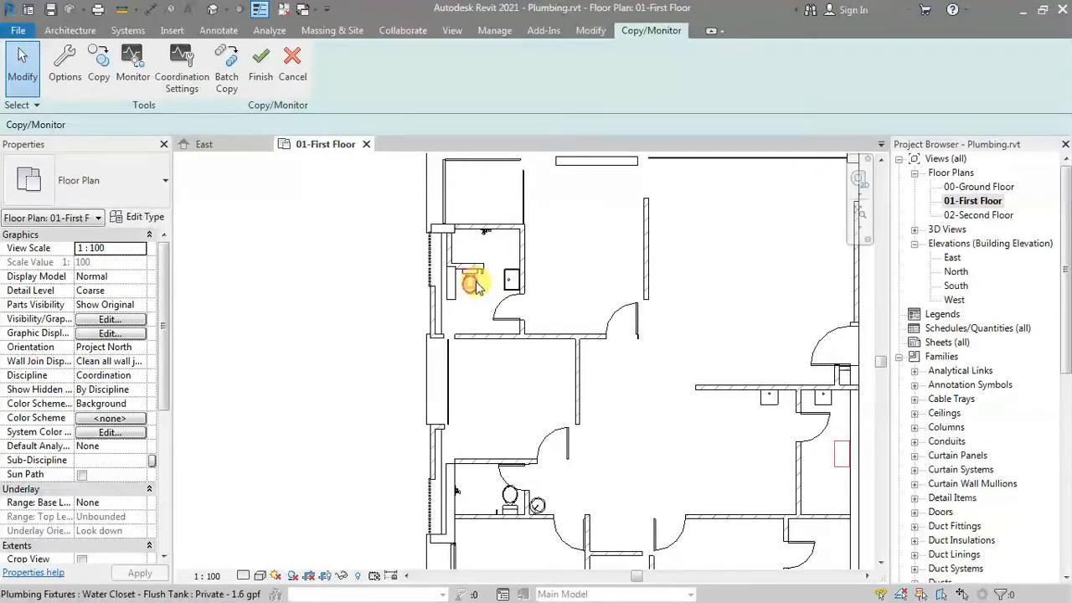
pyautogui.scroll(2, 476, 287)
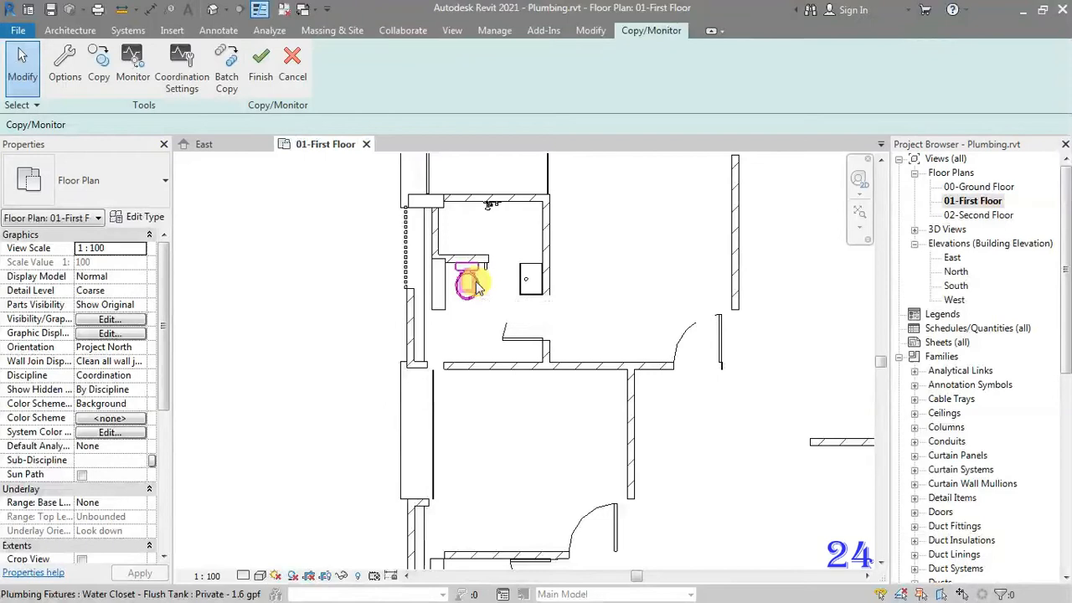
pyautogui.click(475, 287)
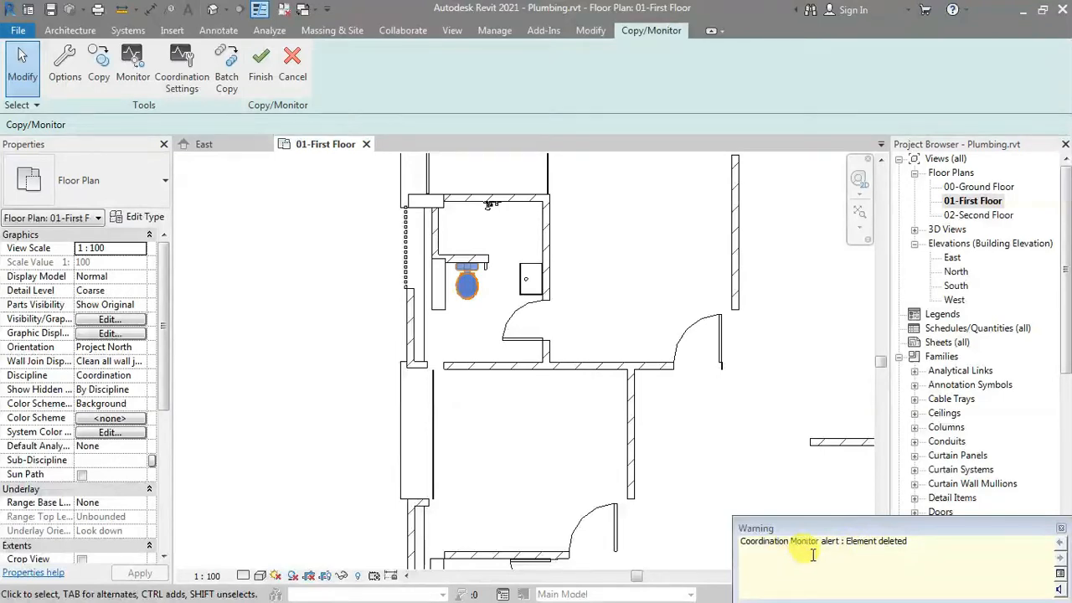
pyautogui.click(1061, 530)
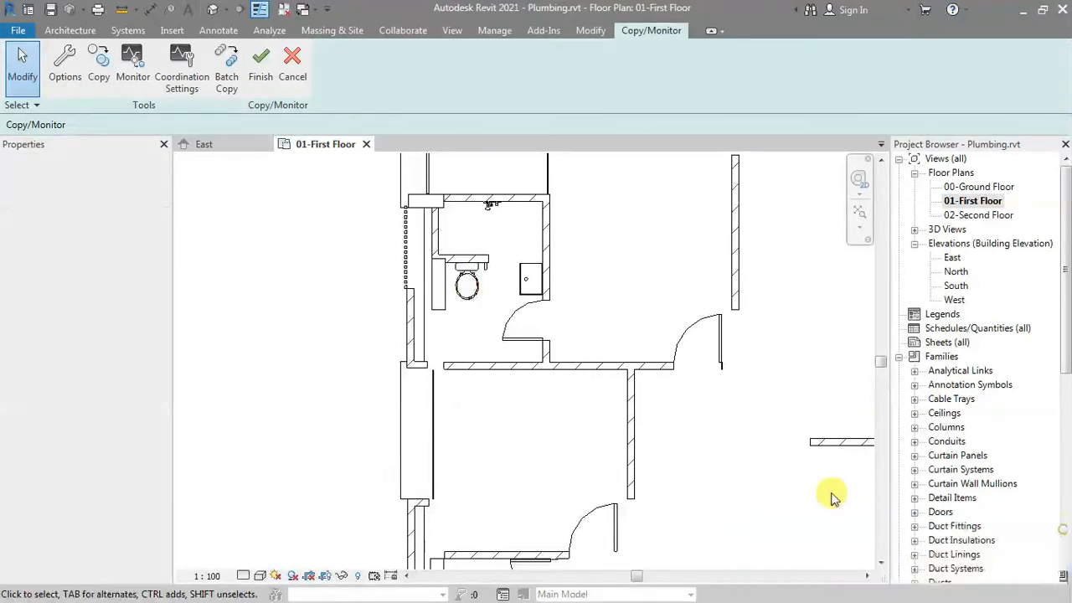
# - Inspect the copied sink in the upper bathroom and finish the Copy/Monitor session
pyautogui.click(538, 286)
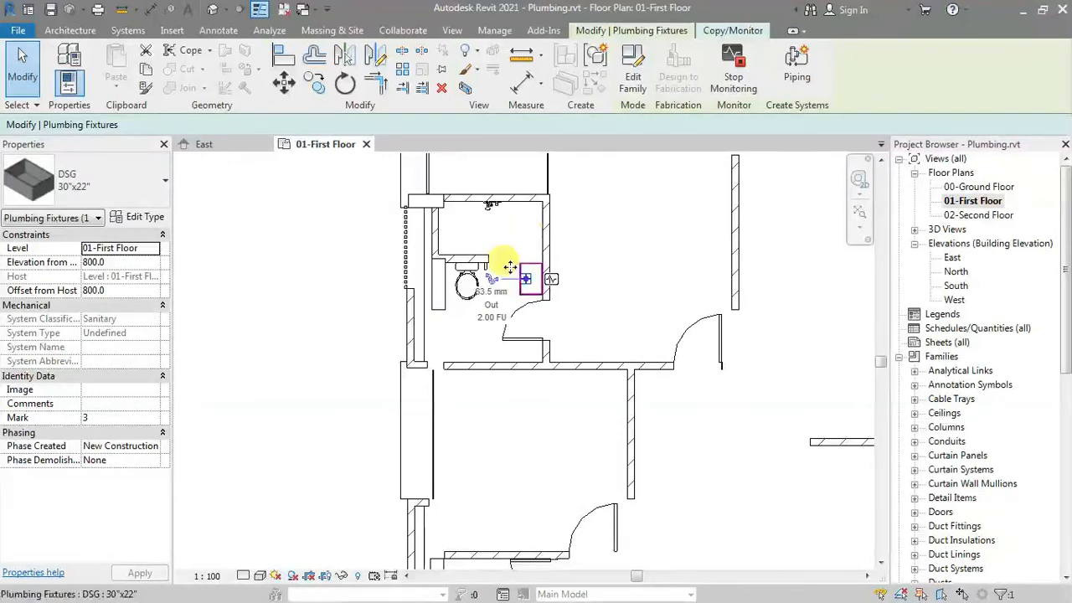
pyautogui.press('Escape')
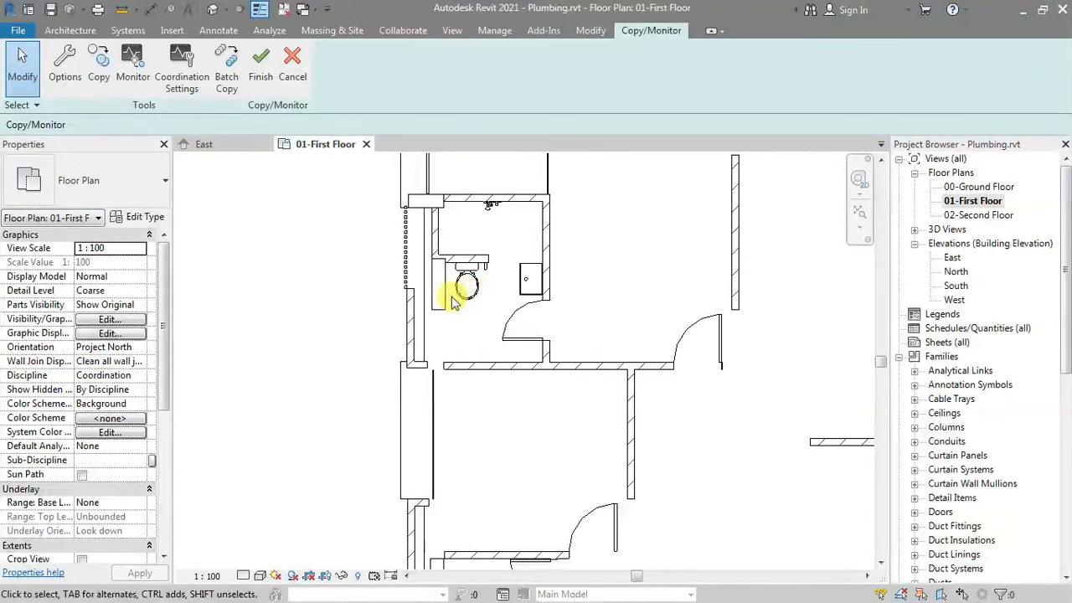
pyautogui.scroll(2, 443, 268)
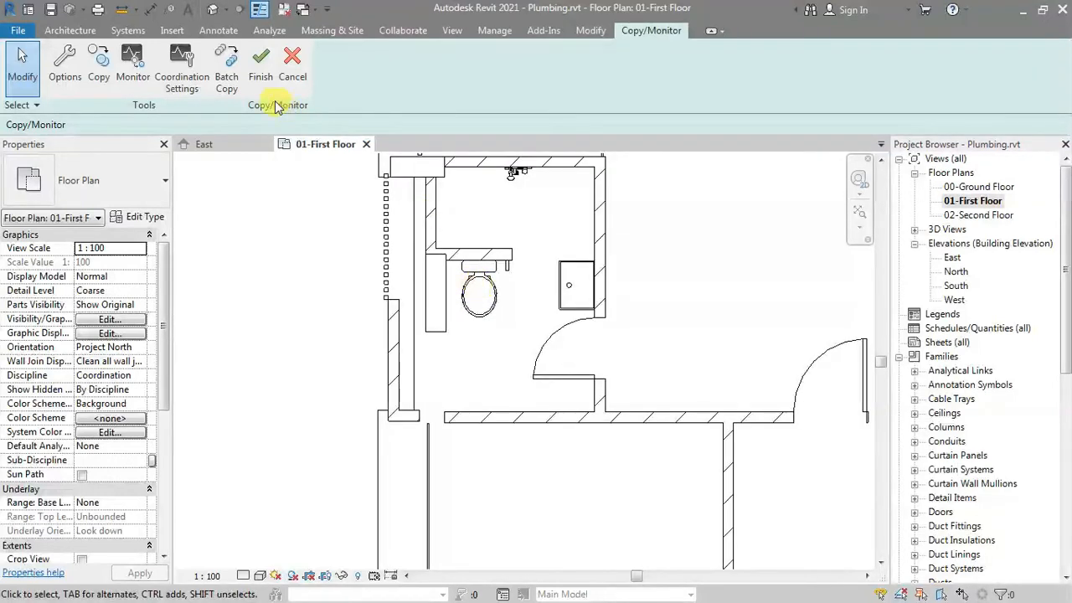
pyautogui.click(266, 87)
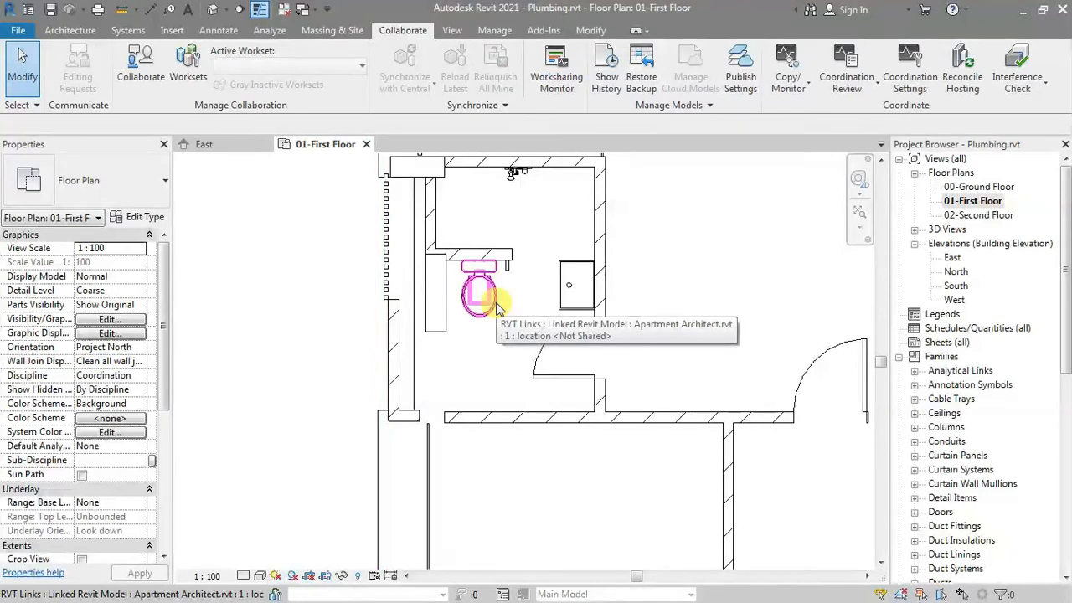
# - Copy the linked model's water closet in the upper bathroom and paste it into the host project aligned to the same place
pyautogui.click(497, 307)
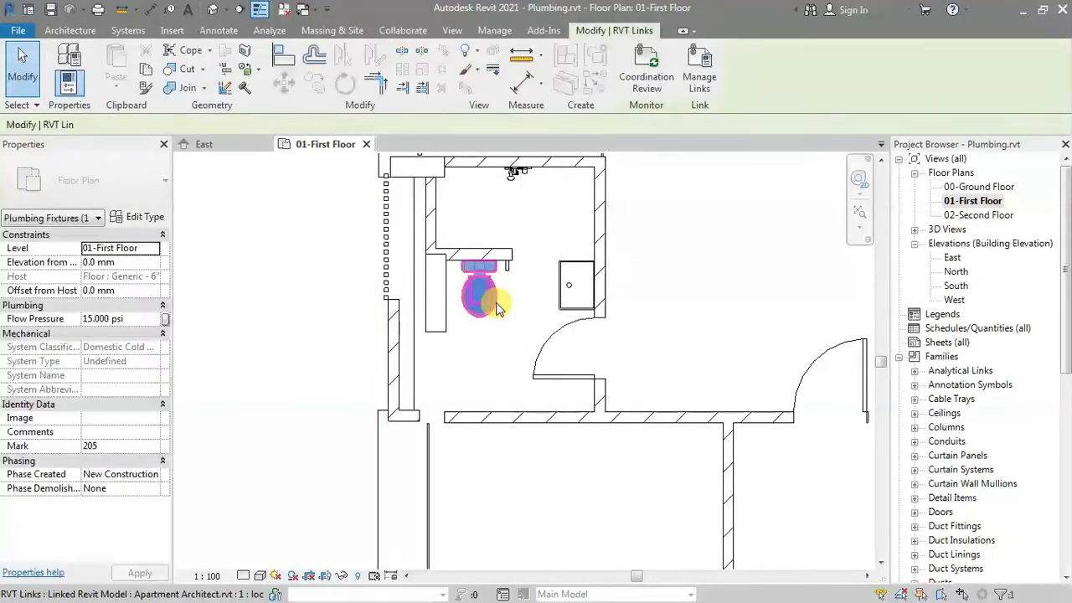
pyautogui.click(146, 71)
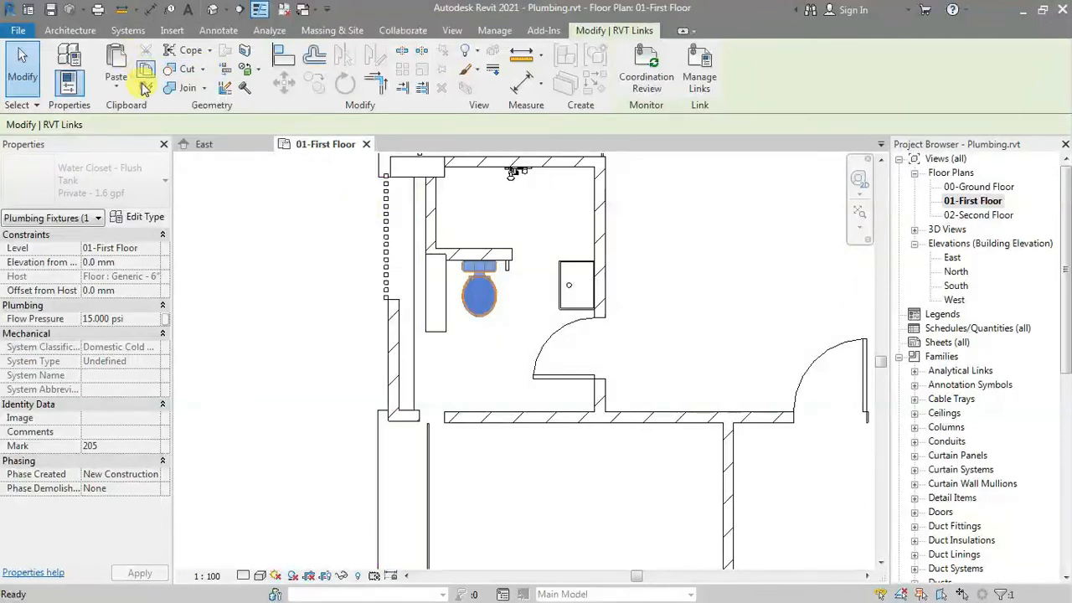
pyautogui.click(116, 83)
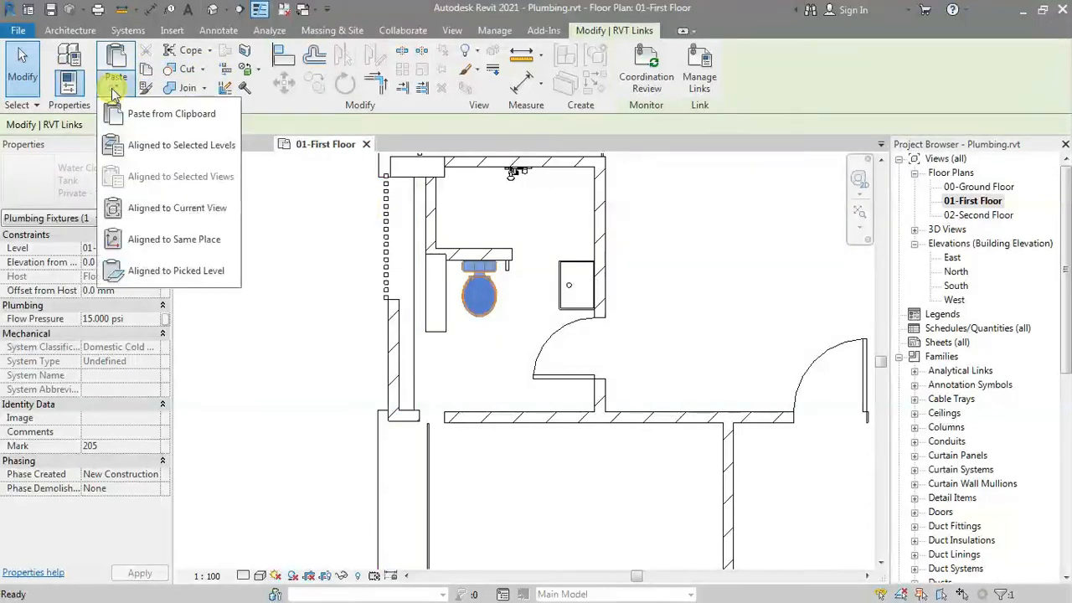
pyautogui.click(201, 242)
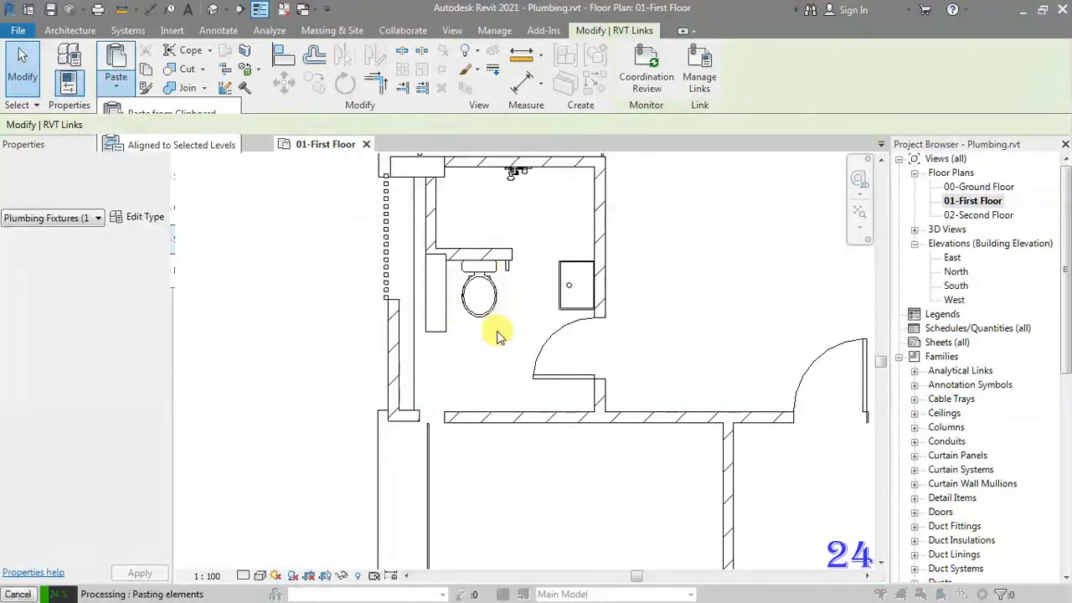
pyautogui.click(576, 377)
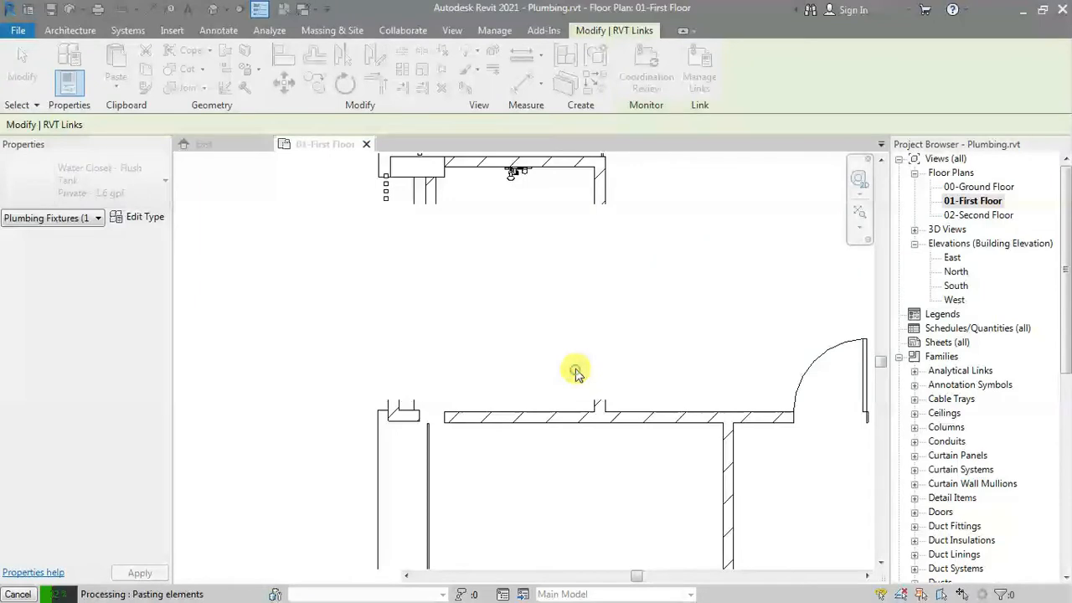
# - Check the pasted water closet and start Copy/Monitor on the linked architectural model
pyautogui.click(484, 317)
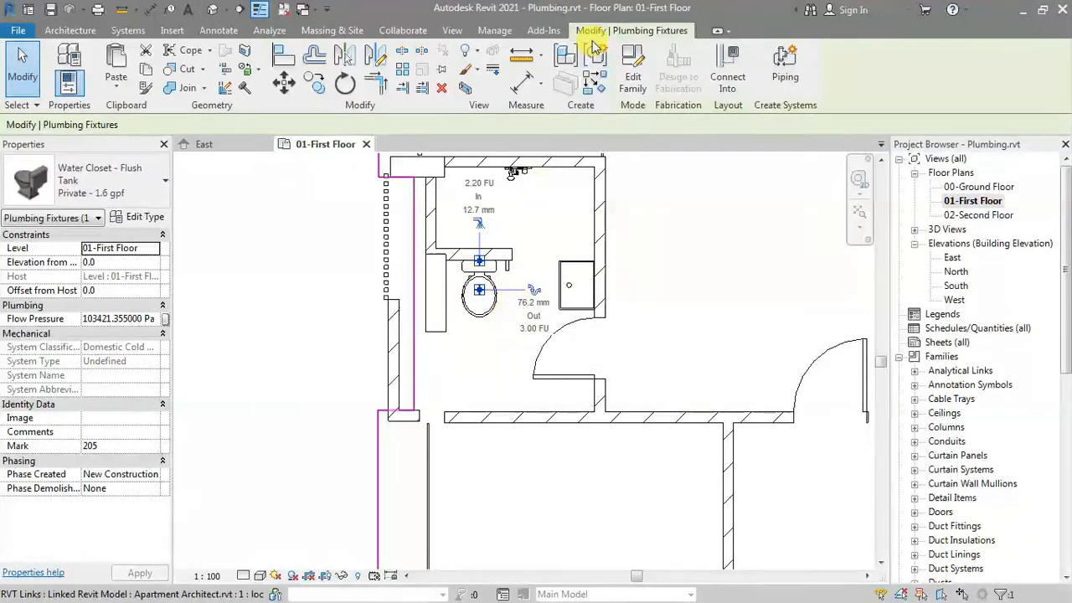
pyautogui.click(400, 30)
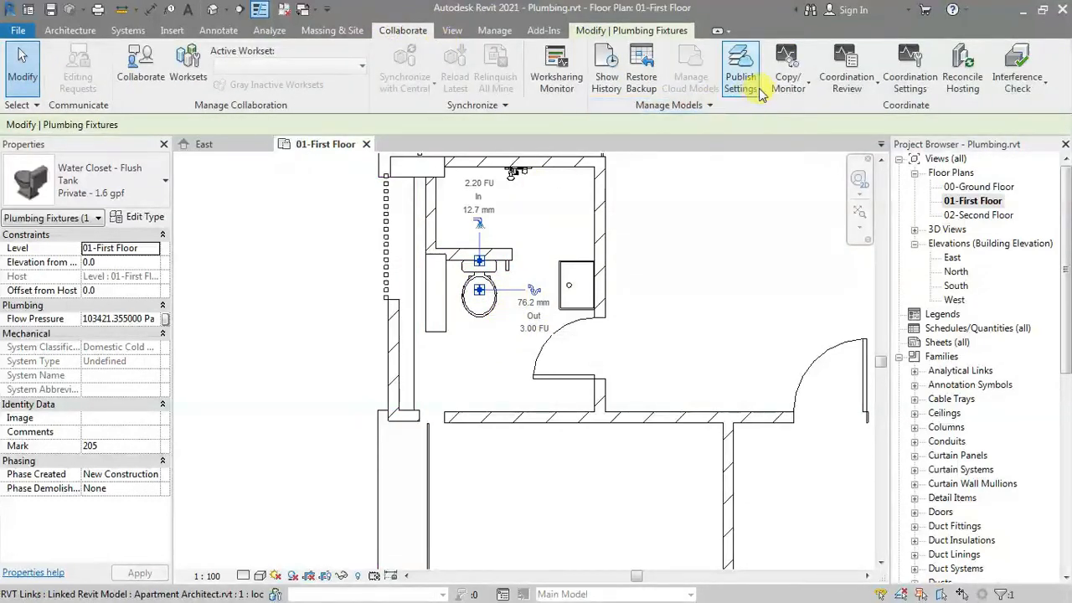
pyautogui.click(788, 75)
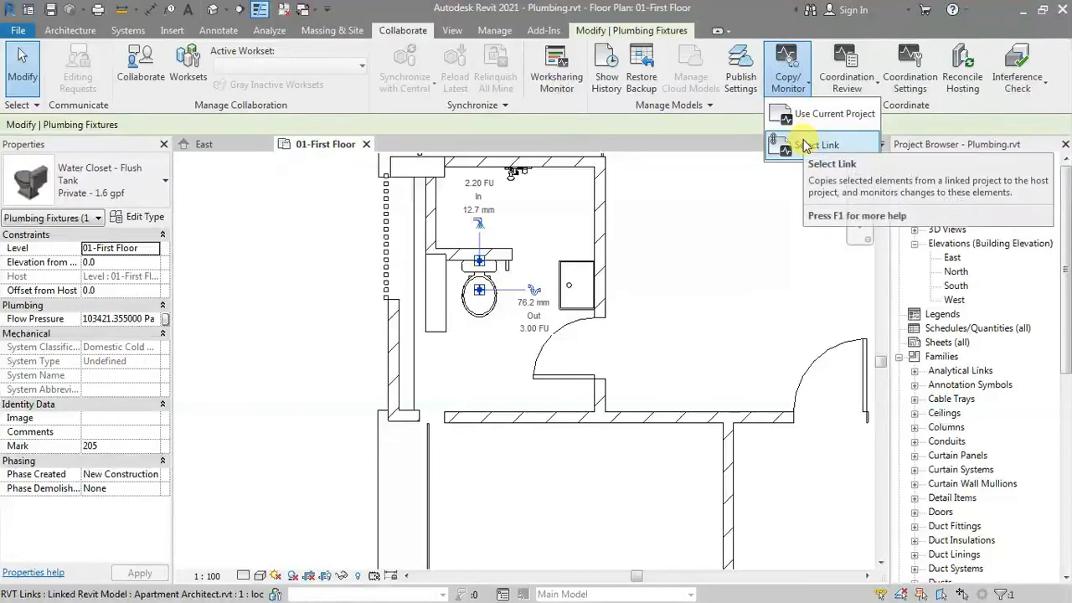
pyautogui.click(804, 146)
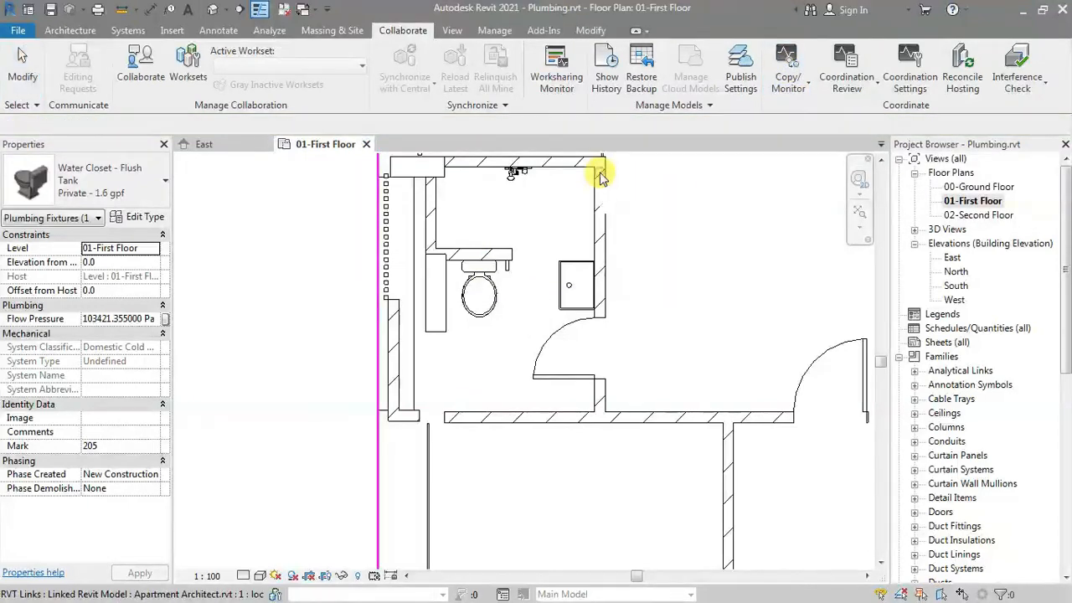
pyautogui.click(502, 319)
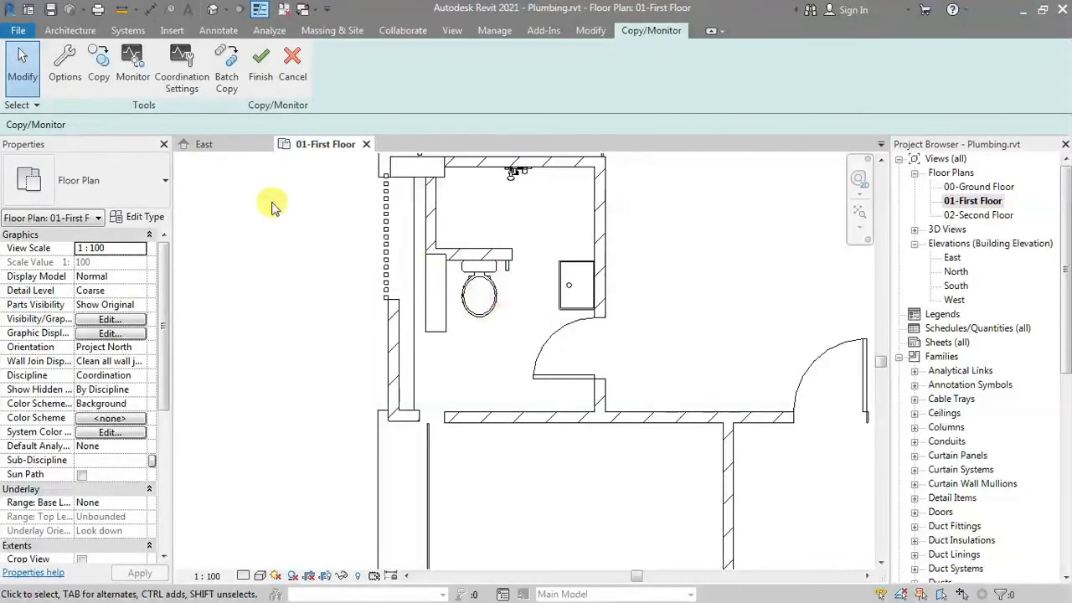
# - Monitor the pasted water closet against its counterpart in the linked model and finish the Copy/Monitor session
pyautogui.click(473, 317)
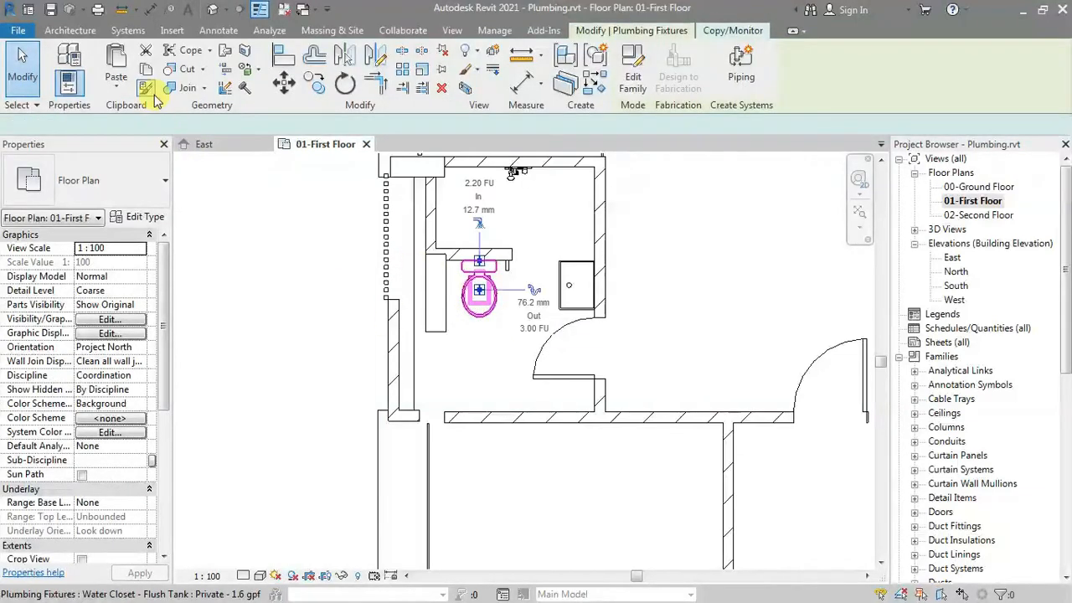
pyautogui.click(741, 31)
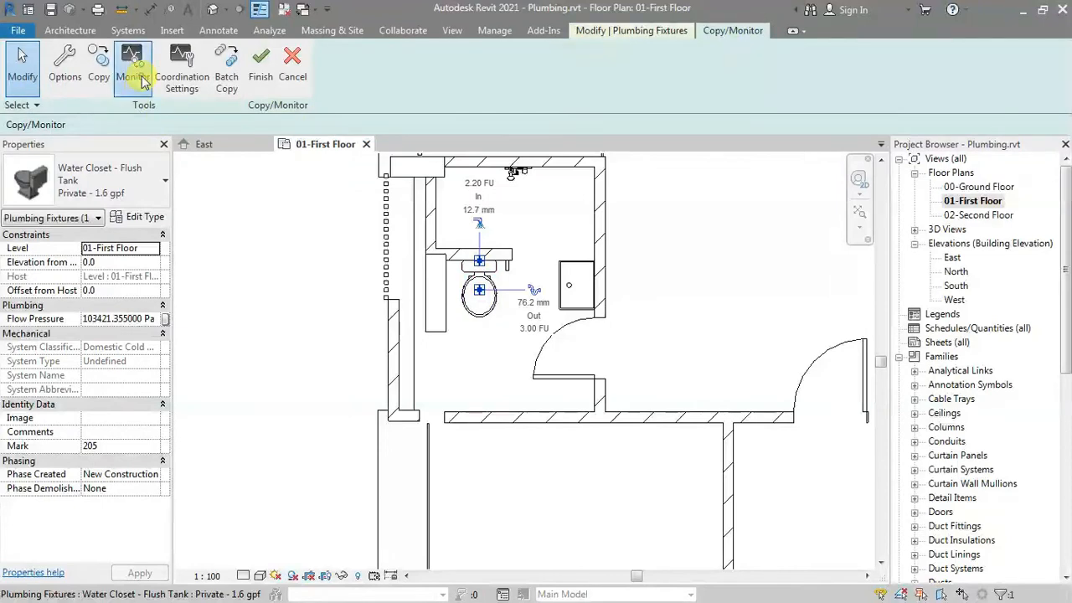
pyautogui.click(132, 67)
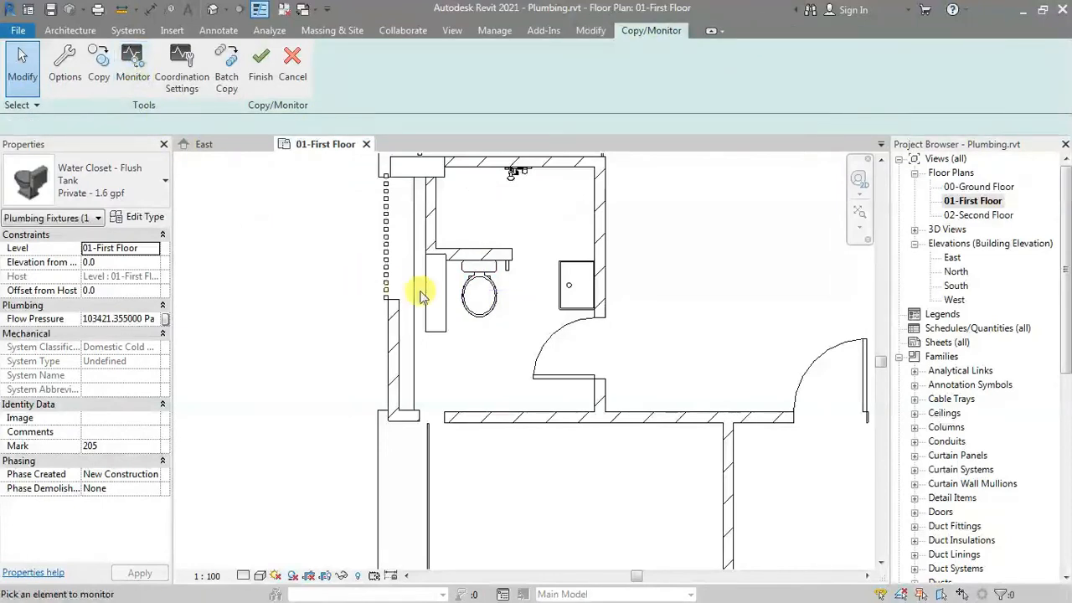
pyautogui.click(485, 289)
pyautogui.click(489, 286)
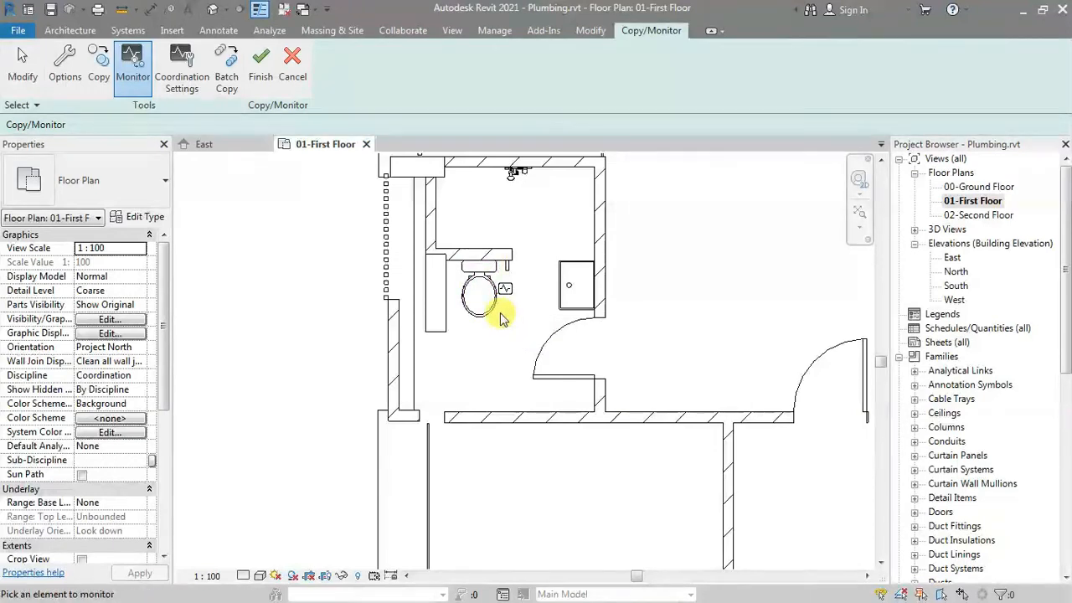
pyautogui.click(292, 62)
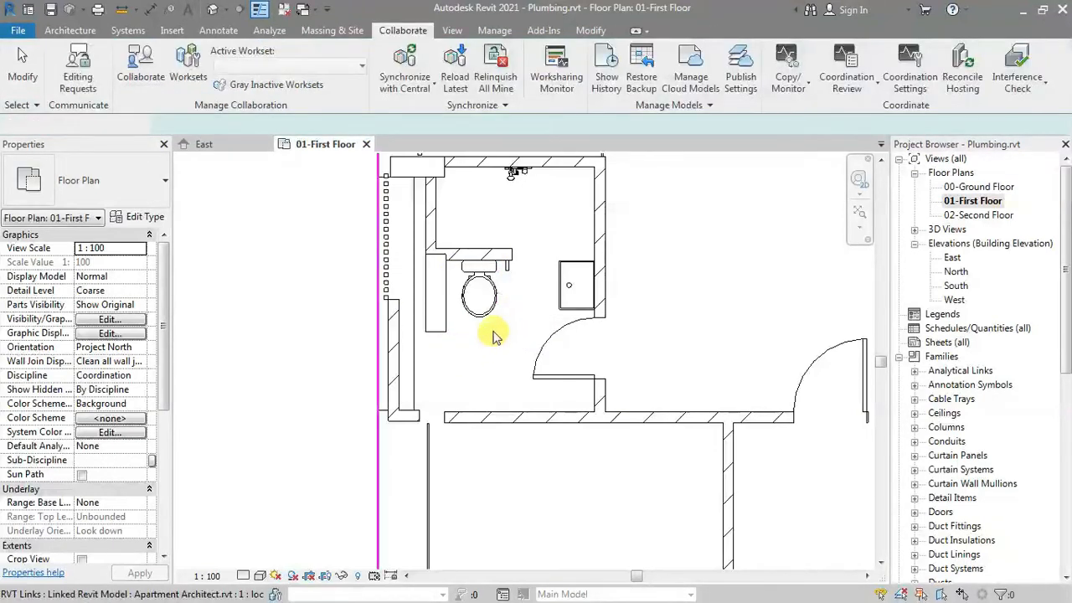
# - Move the monitored water closet slightly toward the sink to test the coordination alert, and undo the move
pyautogui.click(494, 320)
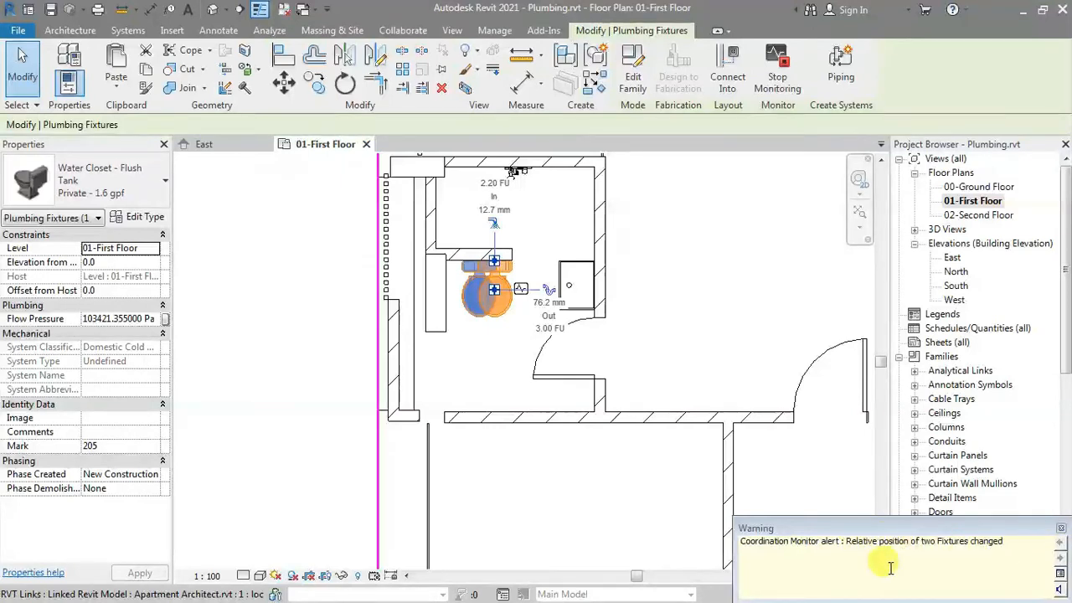
pyautogui.click(1060, 529)
pyautogui.click(468, 353)
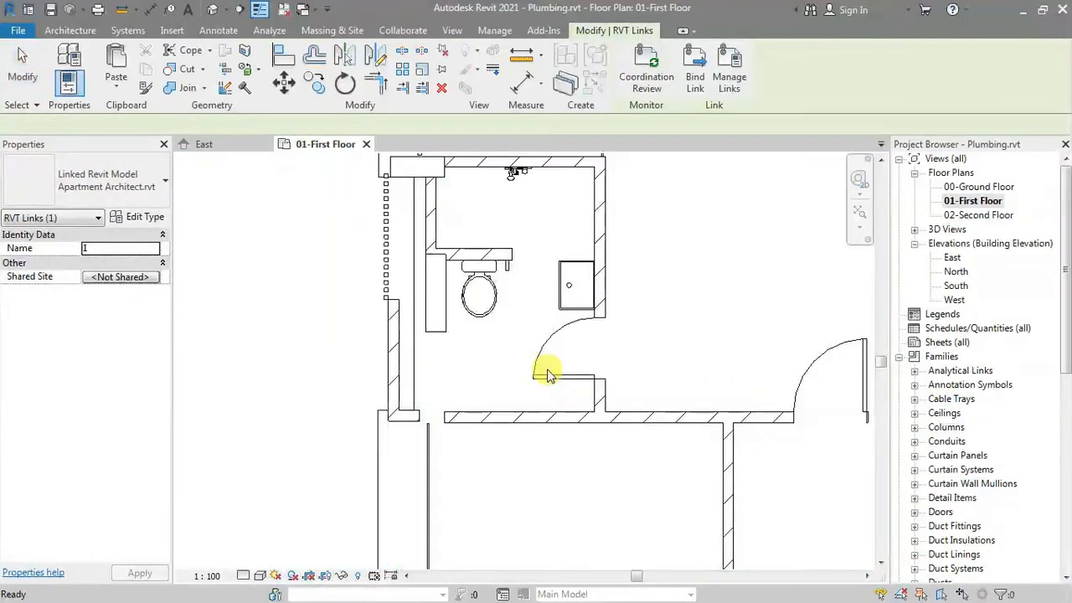
pyautogui.press('Escape')
pyautogui.scroll(-1, 379, 283)
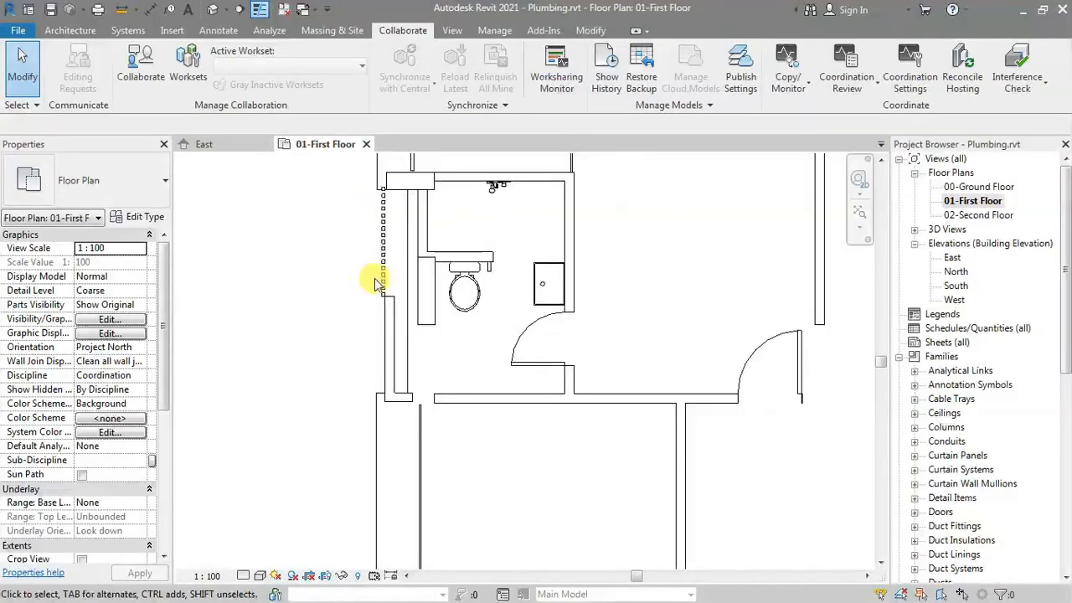